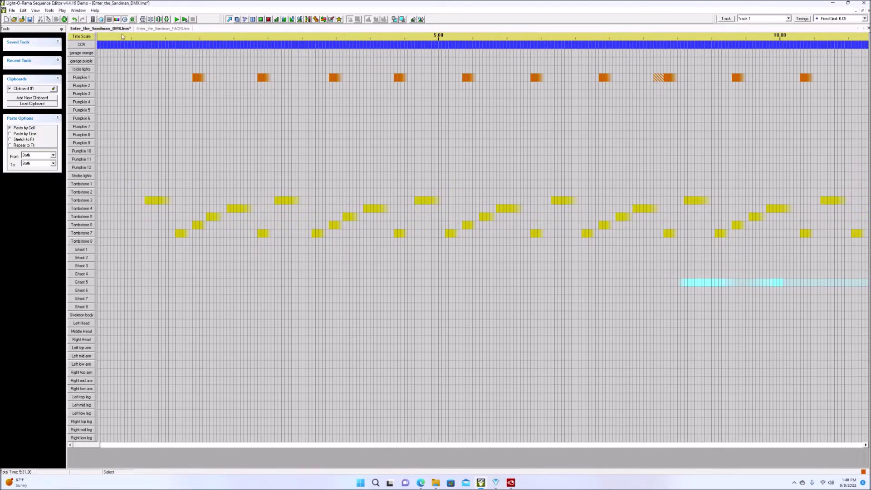
Compare the FACES and DMX sequences, viewing face1 eye top's channel settings without changing them
{"action": "left_click", "coordinate": [147, 29]}
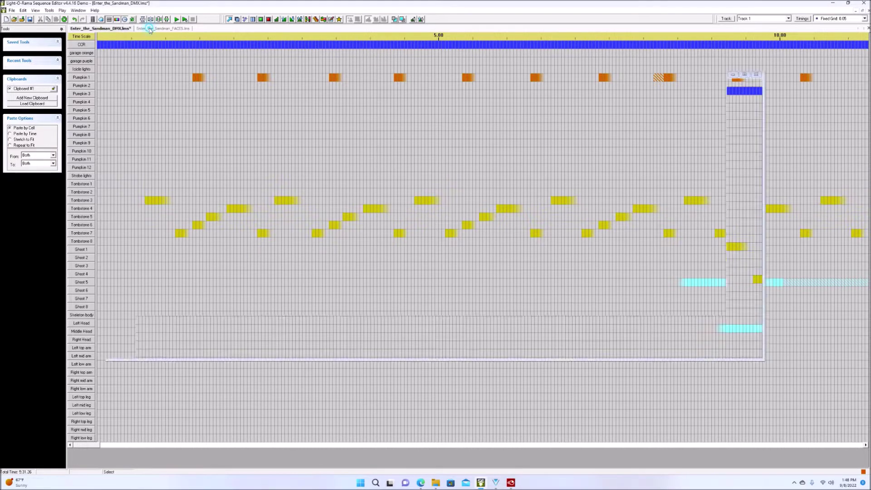
{"action": "left_click", "coordinate": [111, 30]}
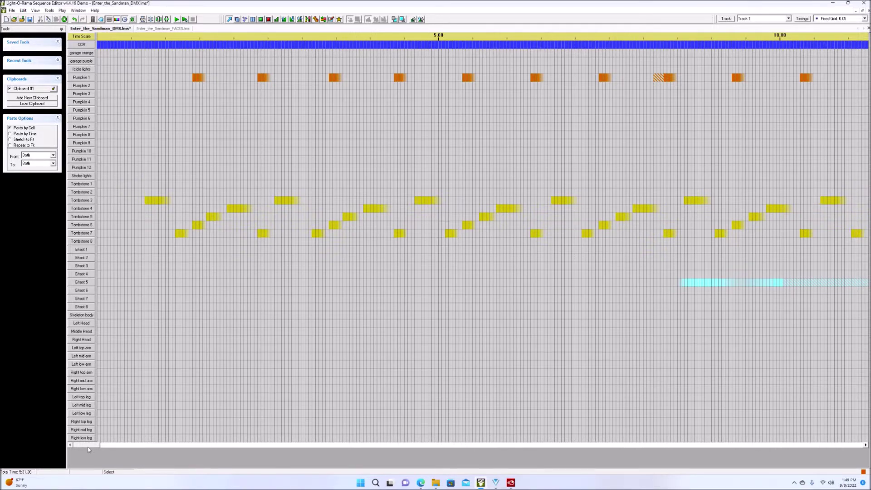
{"action": "mouse_move", "coordinate": [90, 445]}
{"action": "left_mouse_down"}
{"action": "mouse_move", "coordinate": [148, 454]}
{"action": "mouse_move", "coordinate": [90, 449]}
{"action": "left_mouse_up"}
{"action": "left_click", "coordinate": [163, 28]}
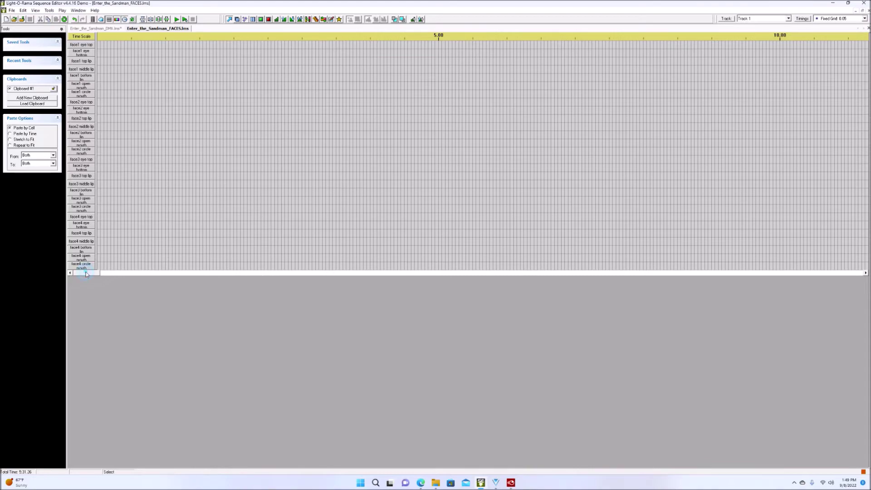
{"action": "mouse_move", "coordinate": [82, 272]}
{"action": "left_mouse_down"}
{"action": "mouse_move", "coordinate": [296, 280]}
{"action": "mouse_move", "coordinate": [82, 280]}
{"action": "left_mouse_up"}
{"action": "left_click", "coordinate": [109, 29]}
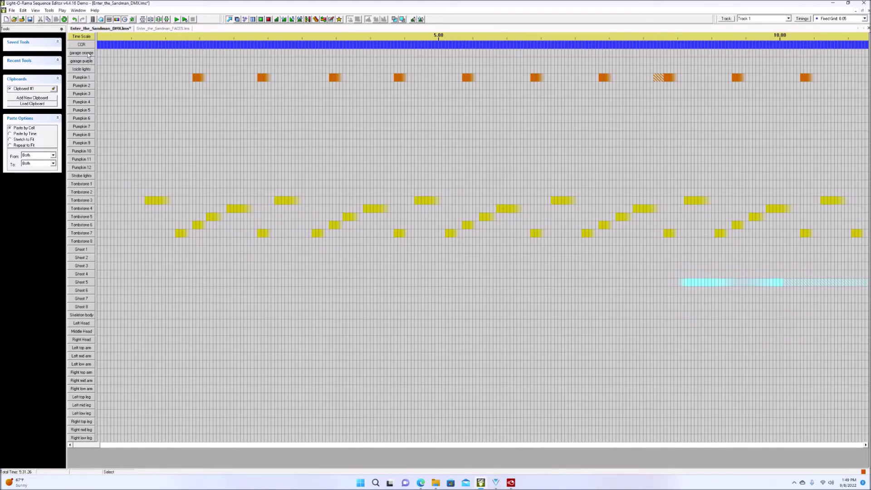
{"action": "mouse_move", "coordinate": [88, 55]}
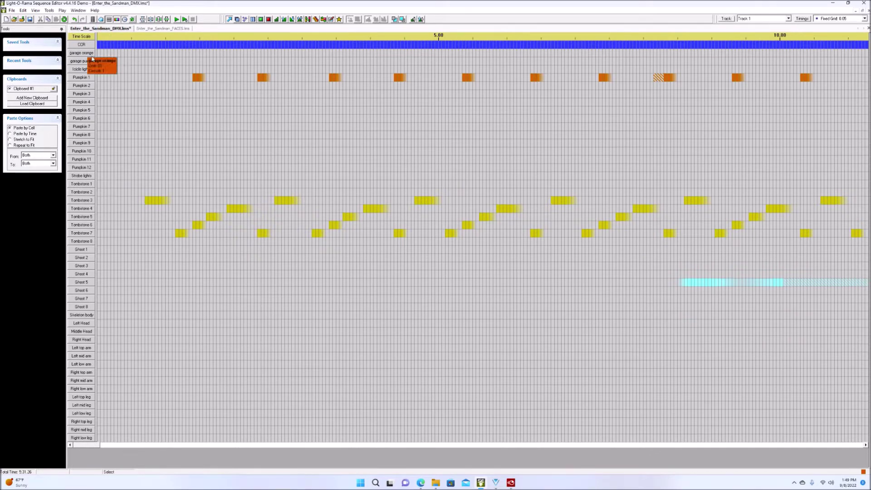
{"action": "left_click", "coordinate": [159, 28]}
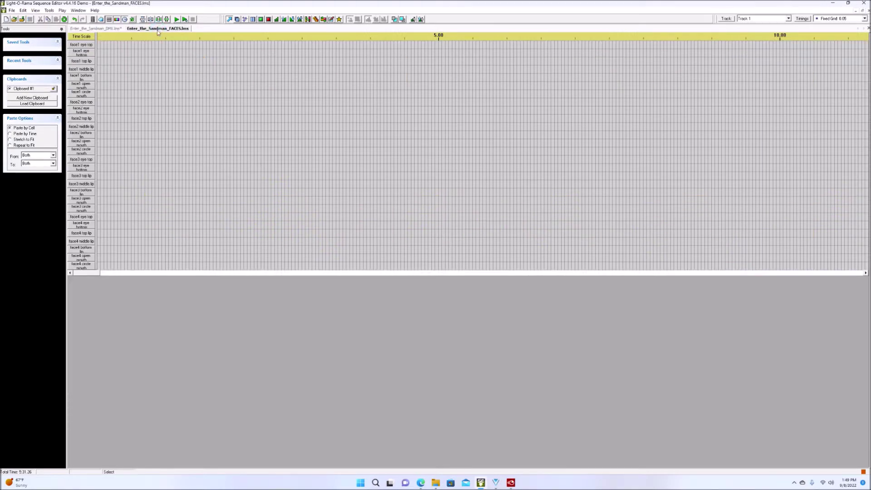
{"action": "double_click", "coordinate": [90, 45]}
{"action": "left_click", "coordinate": [488, 193]}
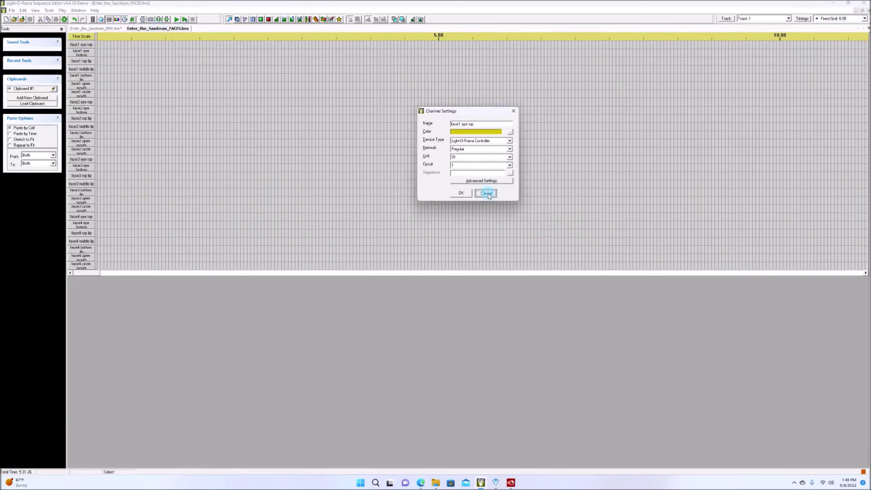
{"action": "left_click", "coordinate": [104, 29]}
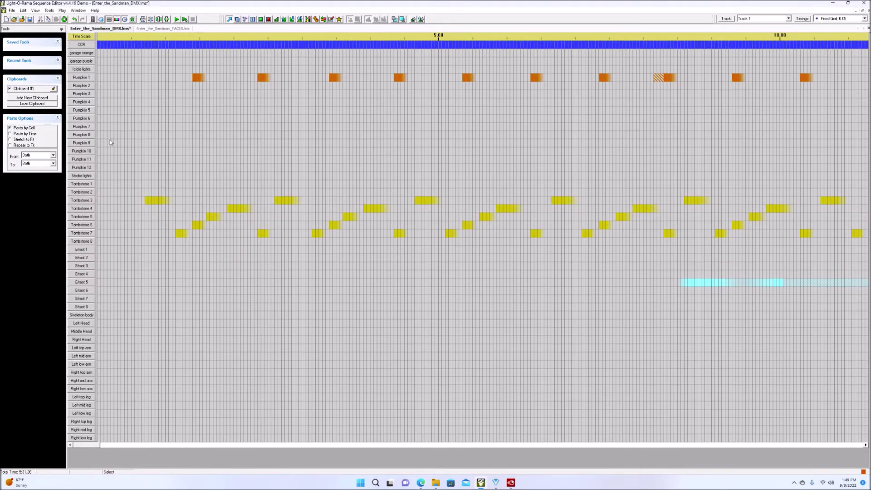
Review the DMX channel configuration, keeping garage purple on unit 03, then bring up Add Controller
{"action": "left_click", "coordinate": [35, 10]}
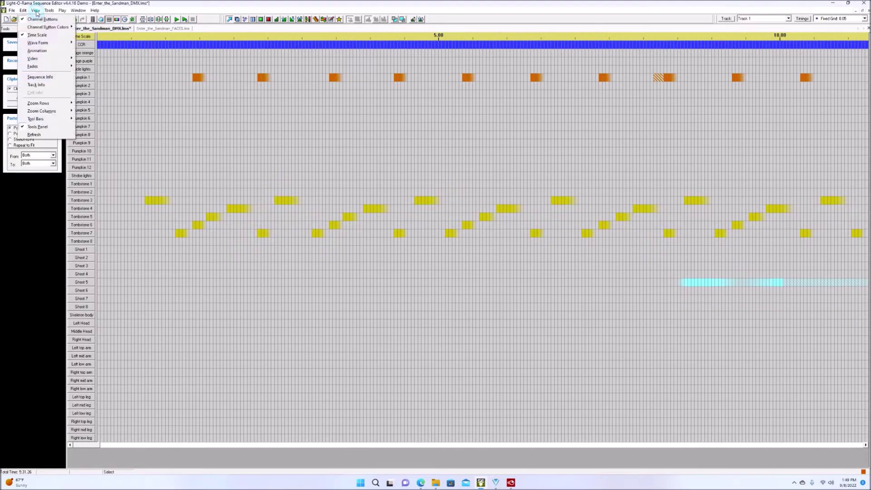
{"action": "mouse_move", "coordinate": [49, 11]}
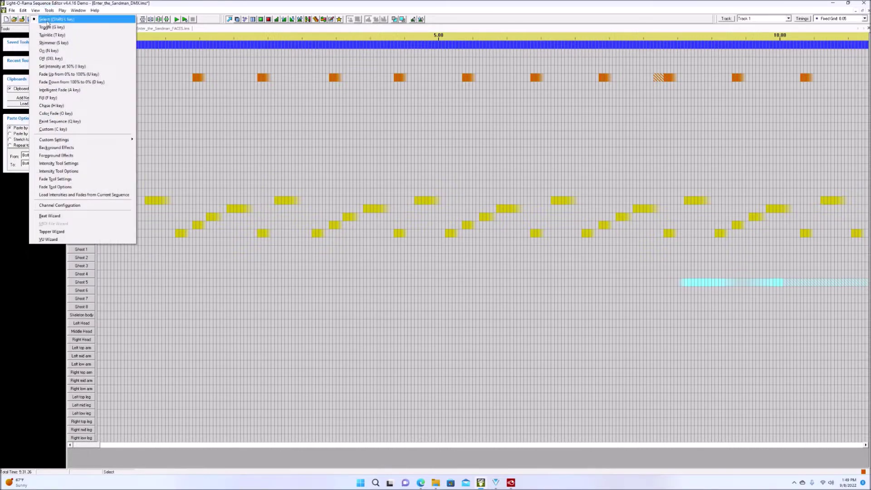
{"action": "left_click", "coordinate": [63, 200]}
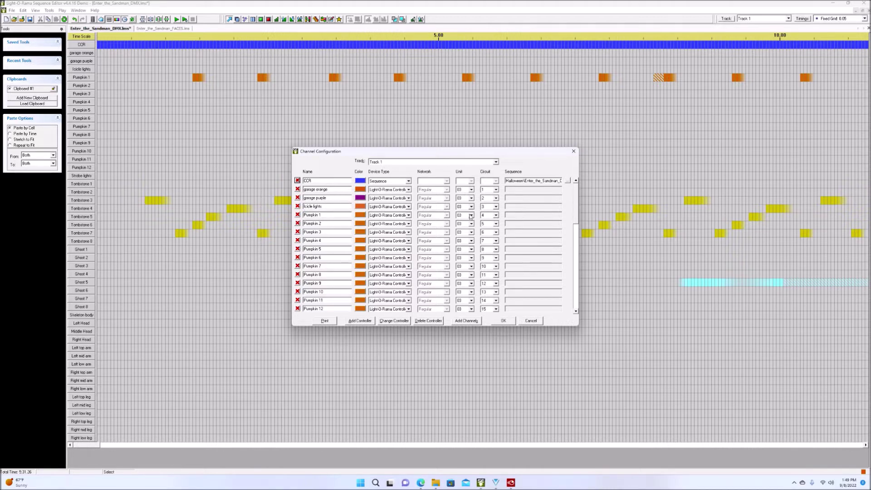
{"action": "left_click_drag", "start_coordinate": [307, 217], "coordinate": [321, 219]}
{"action": "left_click", "coordinate": [463, 199]}
{"action": "left_click", "coordinate": [465, 199]}
{"action": "left_click_drag", "start_coordinate": [575, 213], "coordinate": [581, 189]}
{"action": "left_click", "coordinate": [360, 321]}
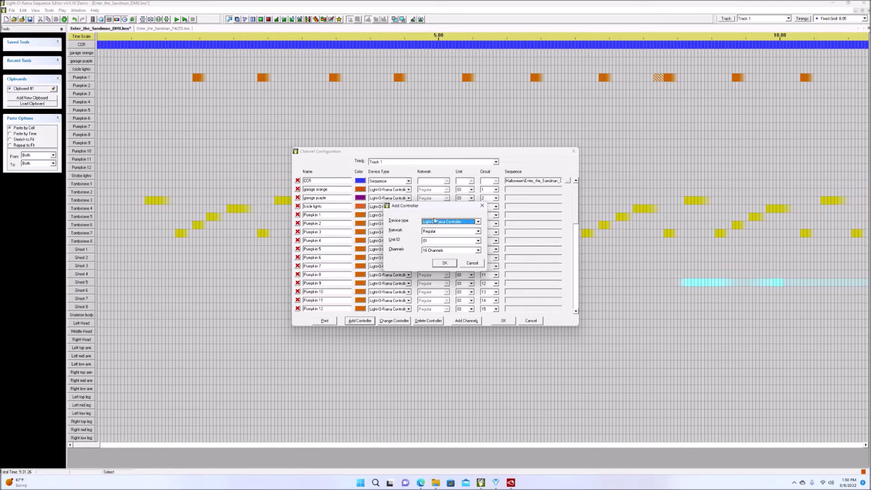
Add a trial 16-channel controller, inspect its New Channel rows, then discard all configuration changes
{"action": "left_click", "coordinate": [445, 263]}
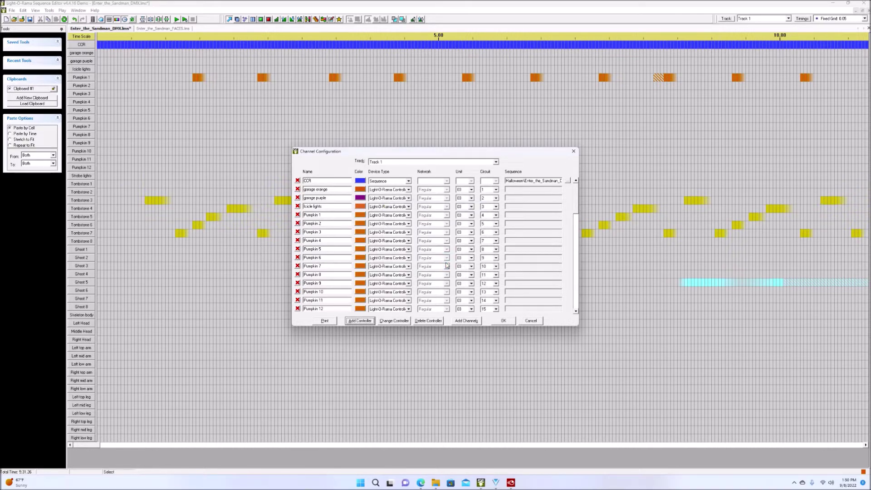
{"action": "left_click_drag", "start_coordinate": [577, 203], "coordinate": [573, 310]}
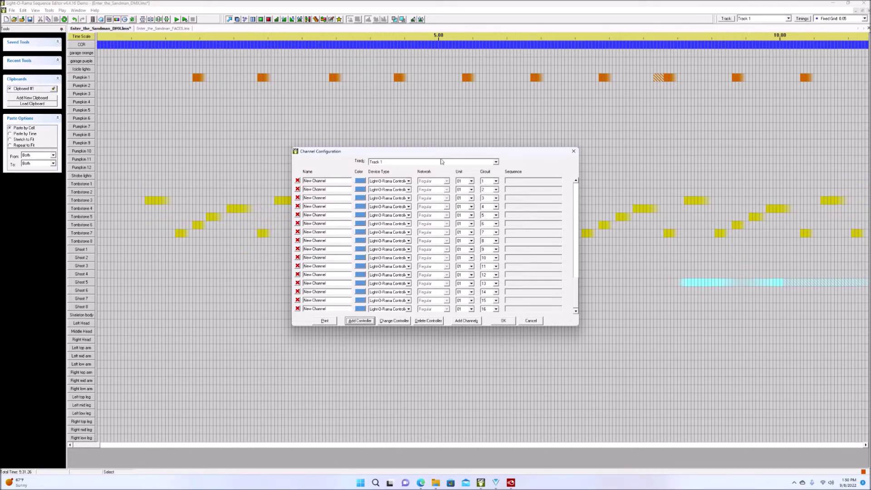
{"action": "left_click", "coordinate": [331, 181]}
{"action": "left_click", "coordinate": [528, 321]}
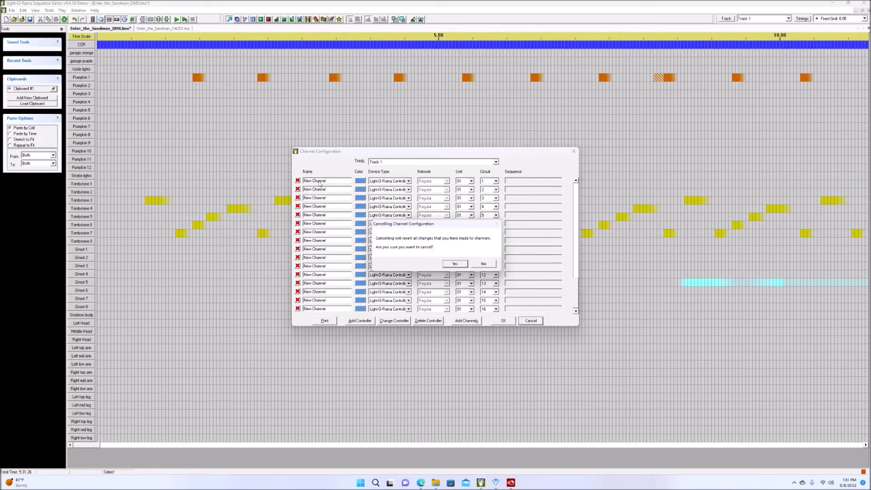
{"action": "left_click", "coordinate": [455, 263]}
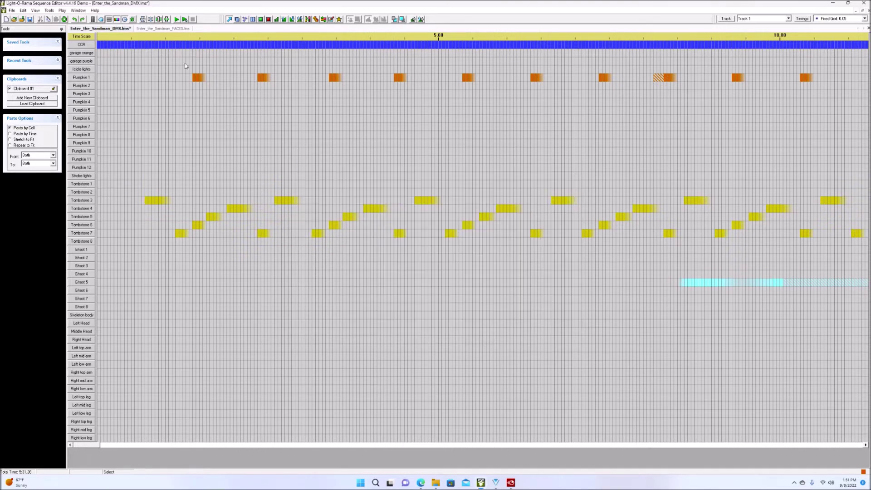
{"action": "left_click", "coordinate": [154, 29]}
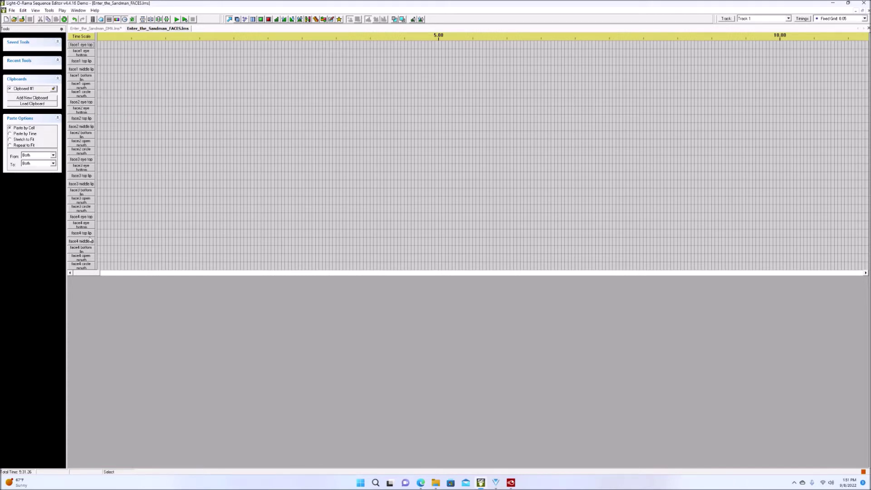
In the DMX sequence's Channel Configuration, add a 16-channel controller on unit 01
{"action": "left_click", "coordinate": [99, 29]}
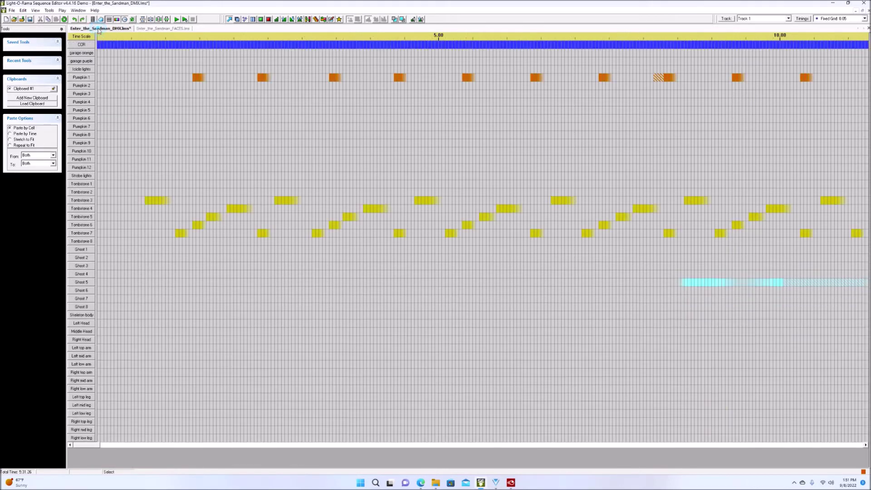
{"action": "left_click", "coordinate": [36, 10]}
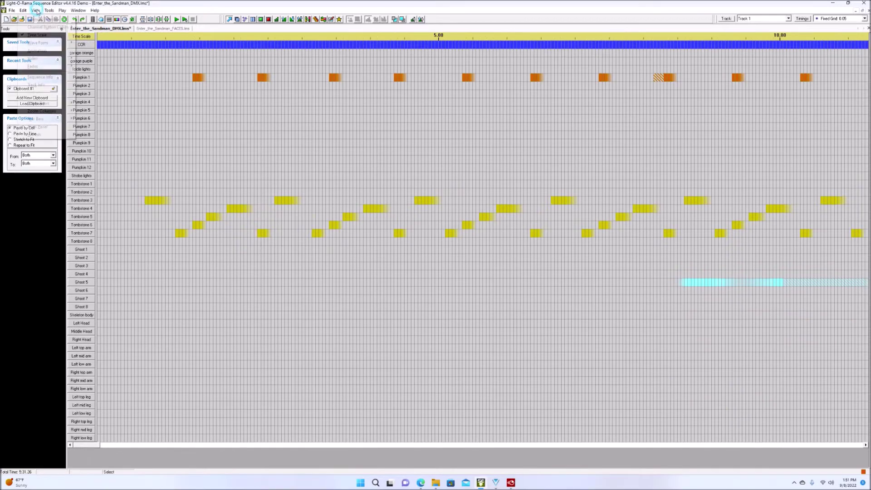
{"action": "mouse_move", "coordinate": [49, 10]}
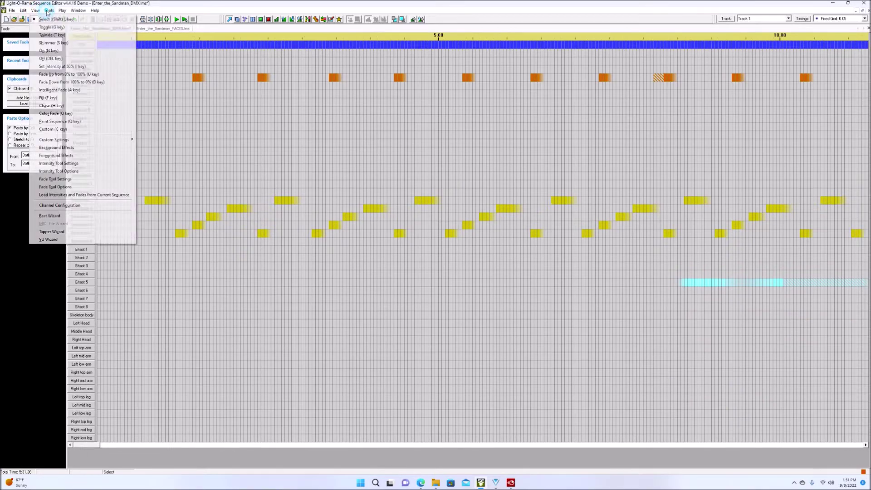
{"action": "left_click", "coordinate": [57, 207]}
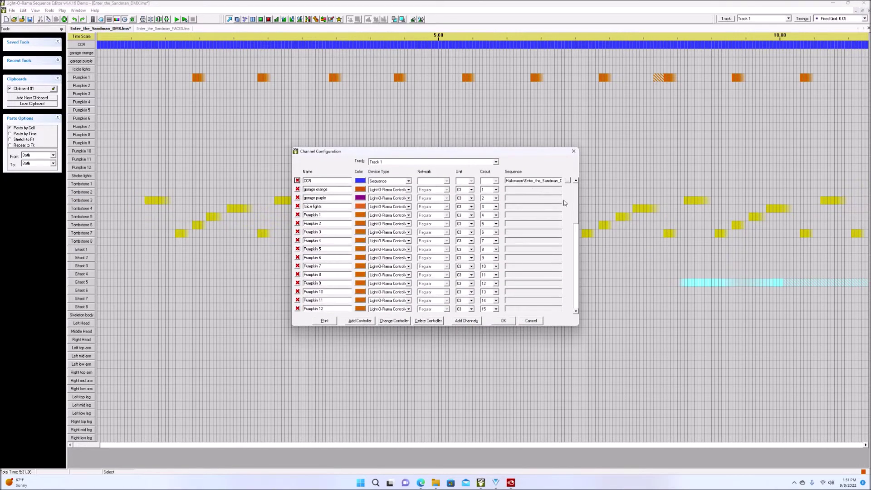
{"action": "mouse_move", "coordinate": [577, 198]}
{"action": "left_mouse_down"}
{"action": "mouse_move", "coordinate": [574, 301]}
{"action": "mouse_move", "coordinate": [574, 186]}
{"action": "left_mouse_up"}
{"action": "left_click", "coordinate": [367, 324]}
{"action": "left_click", "coordinate": [442, 265]}
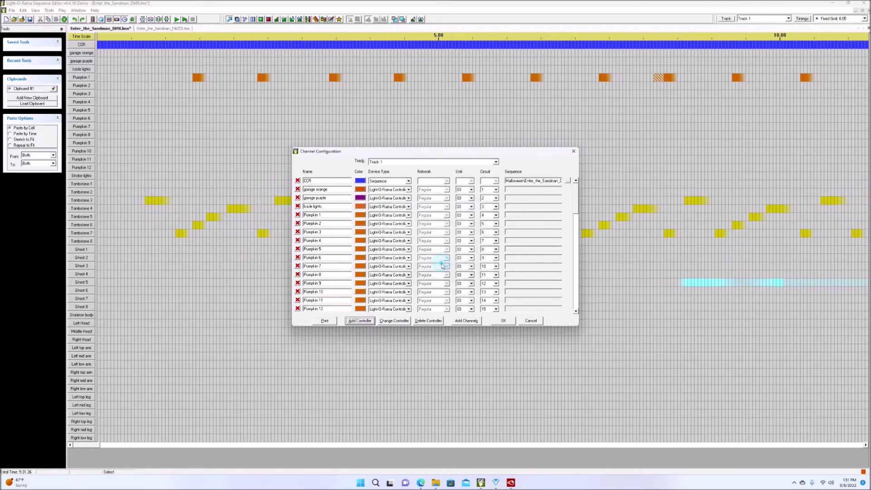
{"action": "left_click_drag", "start_coordinate": [573, 193], "coordinate": [572, 292]}
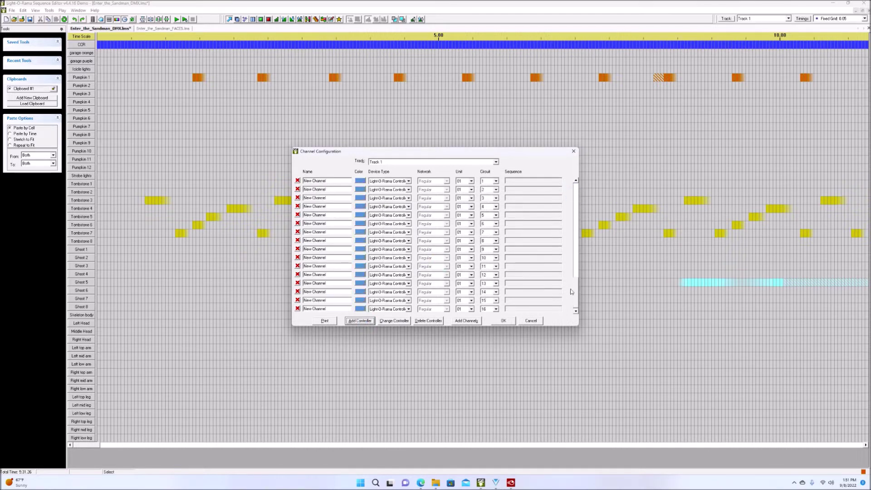
Name the first two new channels 'Face 1 Eye top' and 'Face 1 Eye bottom', then accept the configuration
{"action": "left_click_drag", "start_coordinate": [338, 181], "coordinate": [287, 180]}
{"action": "type", "text": "Face 1"}
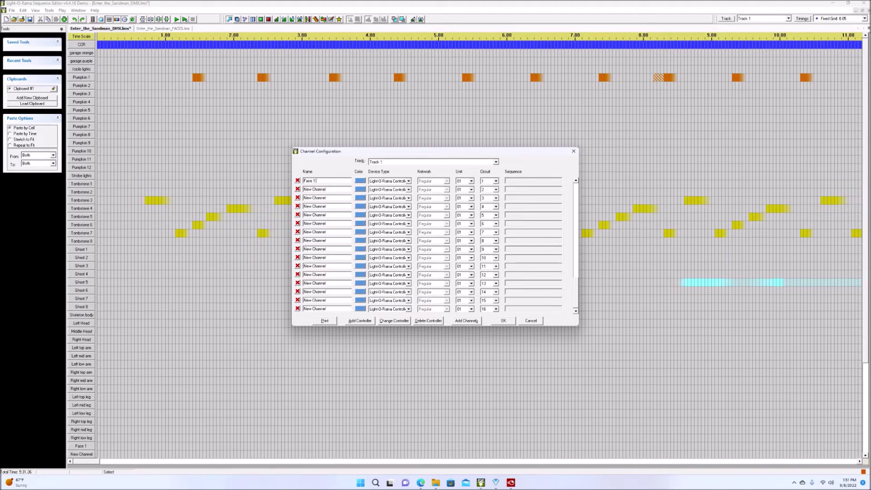
{"action": "type", "text": " Eye top"}
{"action": "key", "text": "Tab"}
{"action": "left_click", "coordinate": [333, 181]}
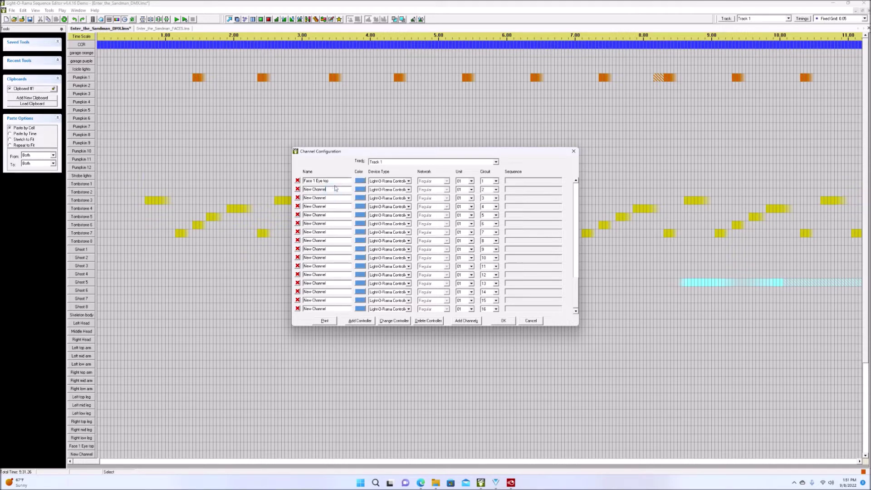
{"action": "right_click", "coordinate": [310, 181]}
{"action": "left_click", "coordinate": [327, 202]}
{"action": "left_click", "coordinate": [327, 190]}
{"action": "type", "text": "Face 1 Eye top"}
{"action": "double_click", "coordinate": [326, 189]}
{"action": "type", "text": "bottom"}
{"action": "left_click", "coordinate": [327, 199]}
{"action": "left_click", "coordinate": [510, 322]}
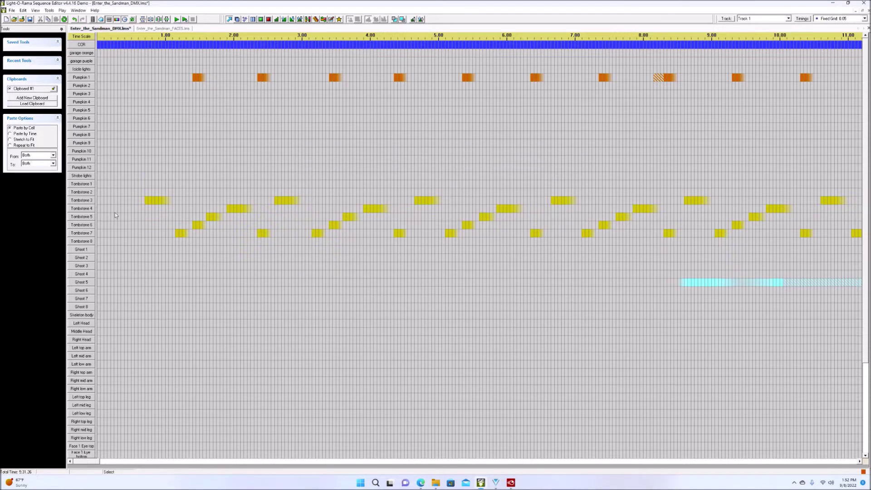
{"action": "scroll", "coordinate": [99, 343], "scroll_direction": "down", "scroll_amount": 5}
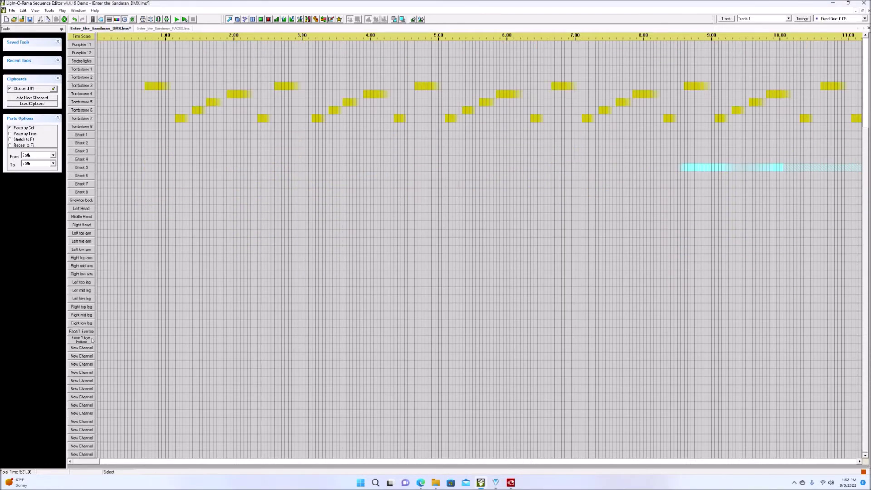
{"action": "right_click", "coordinate": [89, 333]}
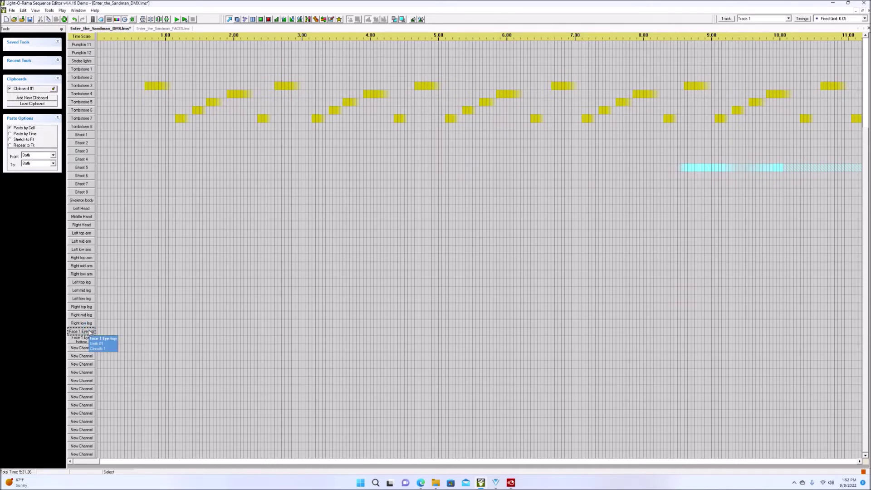
{"action": "left_click", "coordinate": [102, 338]}
{"action": "left_click", "coordinate": [486, 288]}
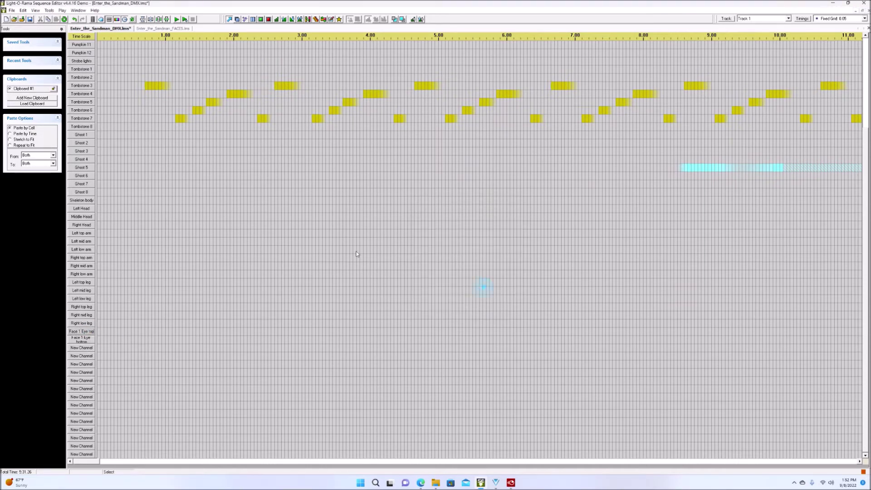
{"action": "right_click", "coordinate": [90, 334]}
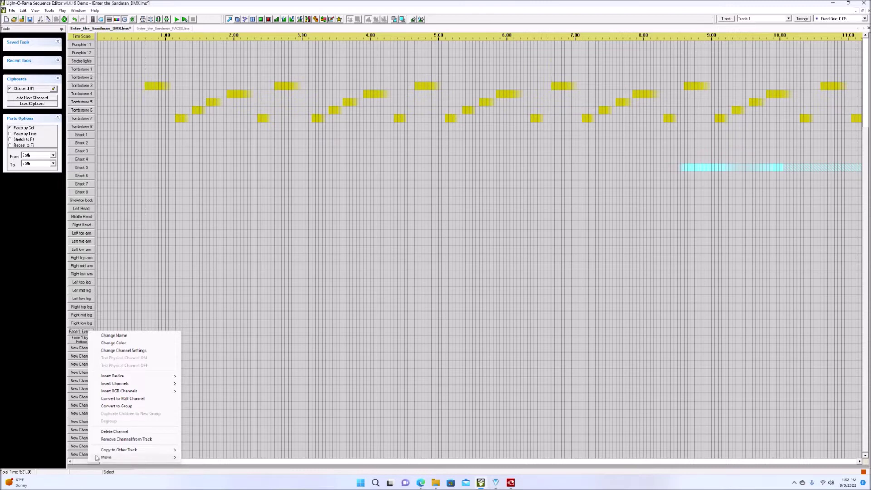
{"action": "mouse_move", "coordinate": [92, 457]}
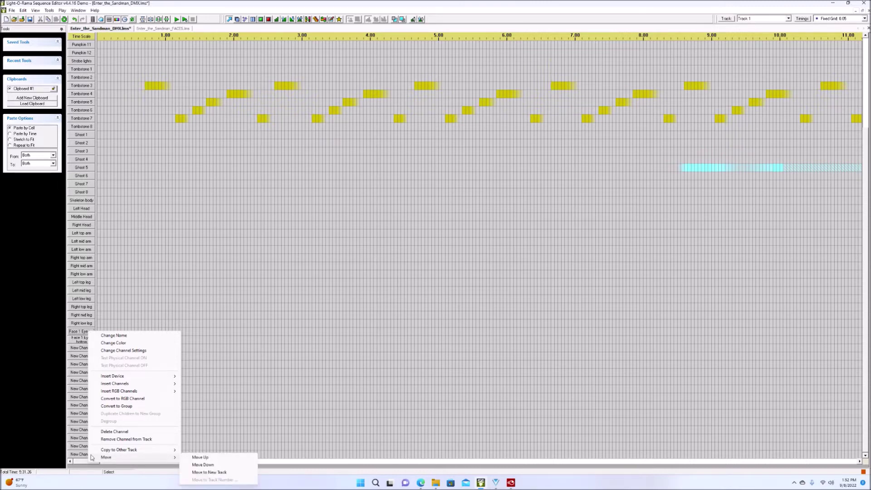
{"action": "left_click", "coordinate": [203, 456]}
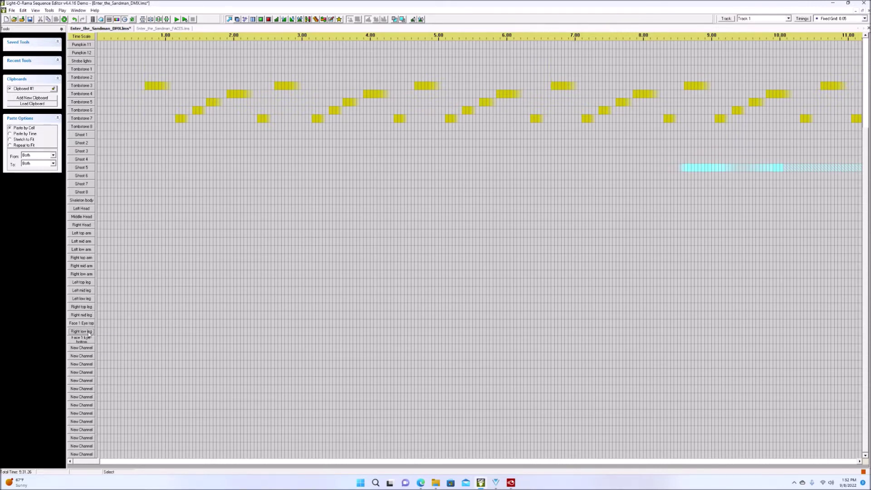
{"action": "mouse_move", "coordinate": [89, 333]}
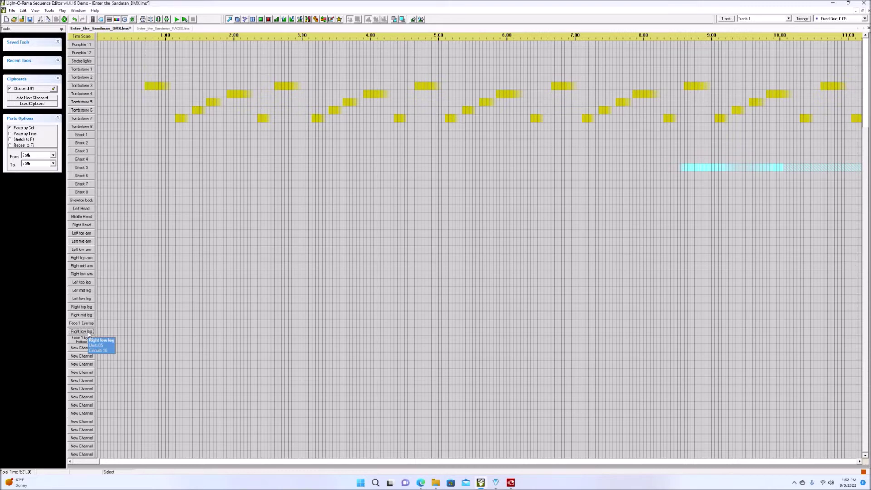
{"action": "right_click", "coordinate": [89, 333]}
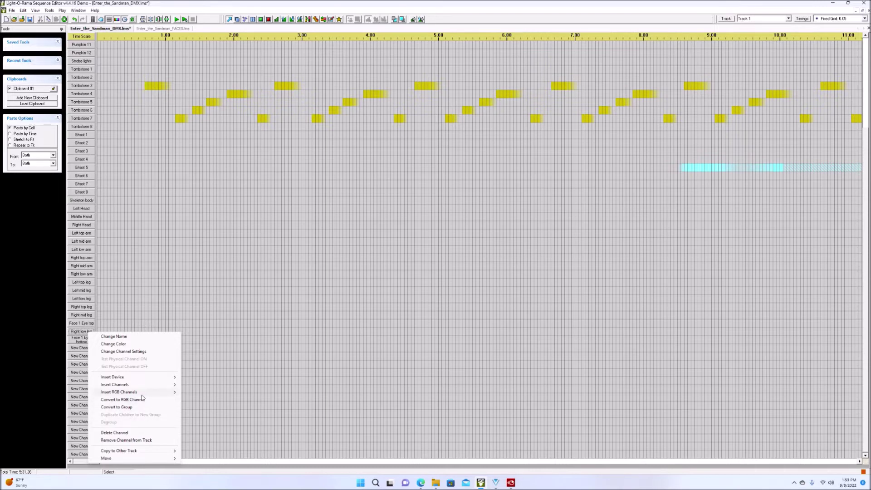
{"action": "mouse_move", "coordinate": [143, 394]}
{"action": "mouse_move", "coordinate": [138, 452]}
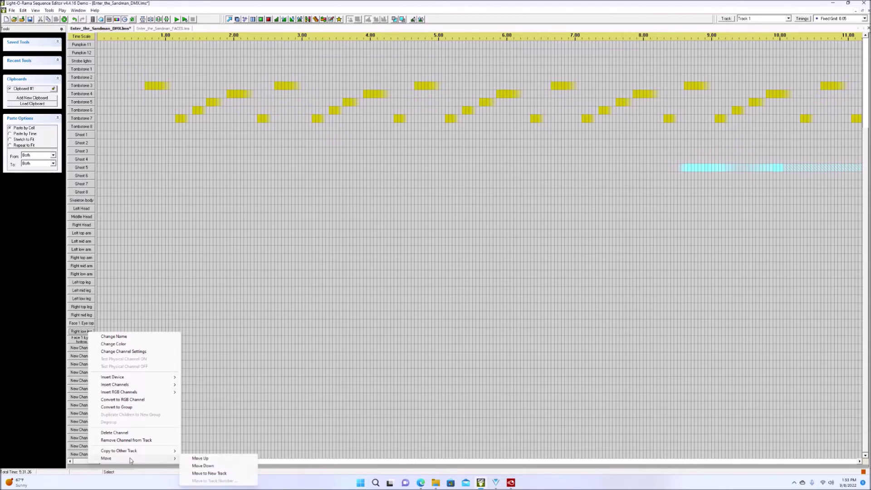
{"action": "left_click", "coordinate": [181, 282]}
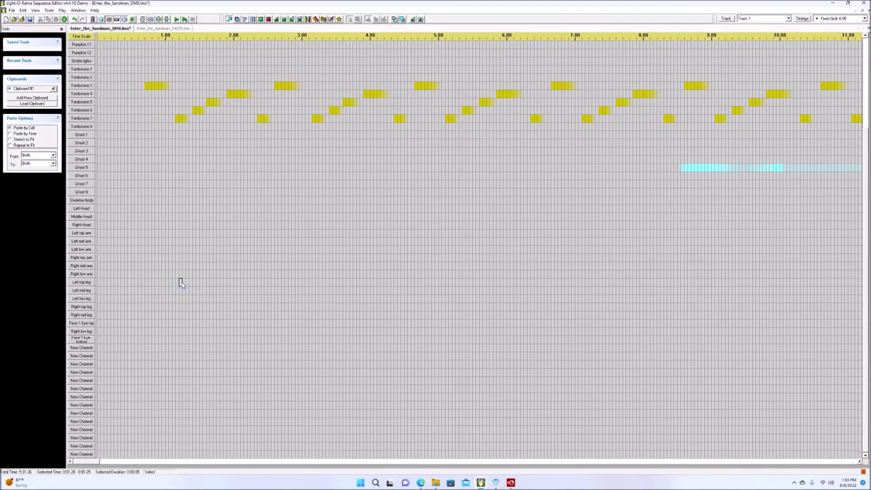
{"action": "double_click", "coordinate": [88, 324]}
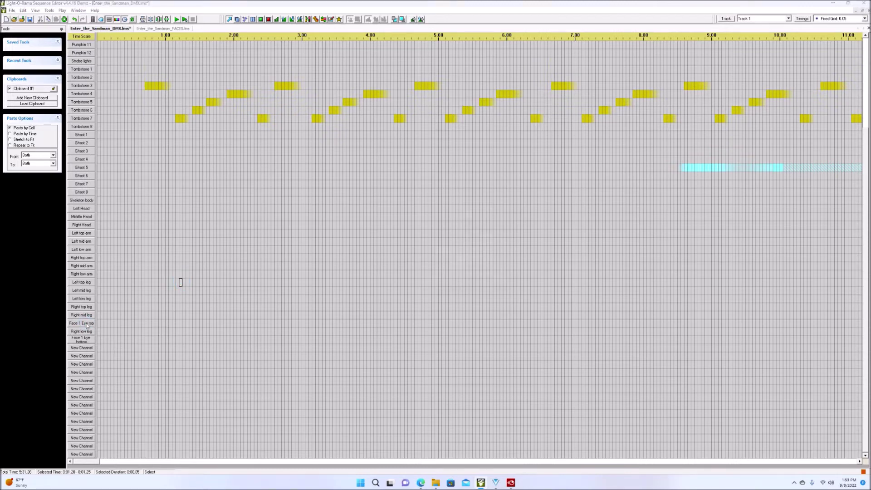
{"action": "left_click", "coordinate": [486, 287]}
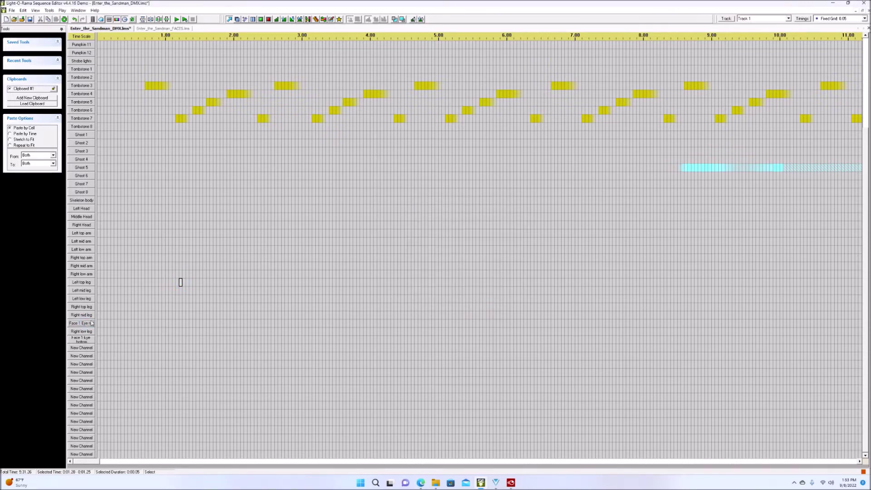
{"action": "right_click", "coordinate": [83, 324]}
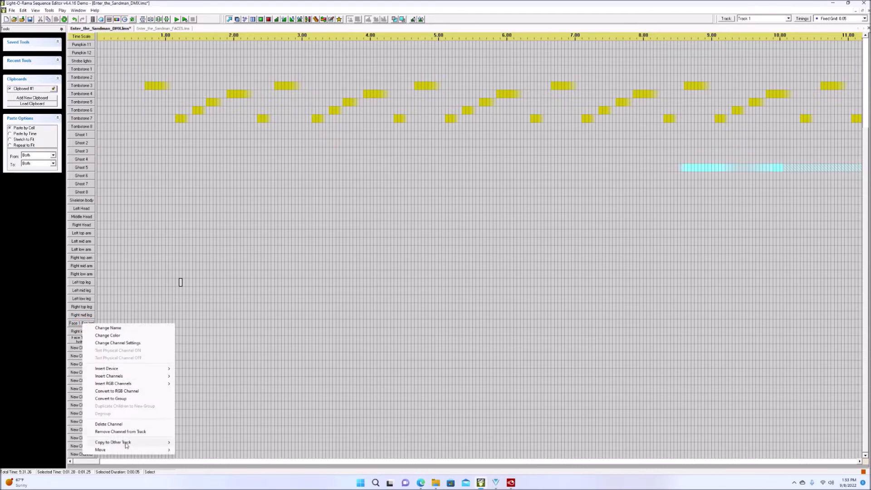
{"action": "mouse_move", "coordinate": [128, 450]}
{"action": "left_click", "coordinate": [200, 457]}
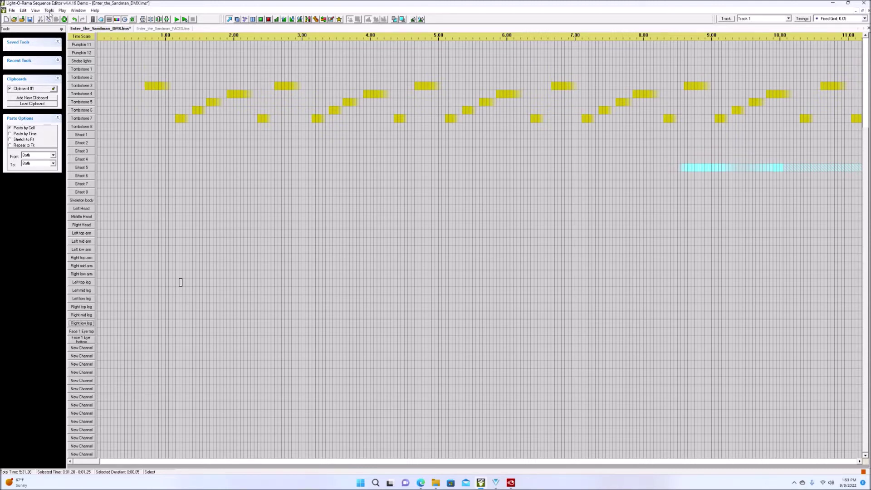
Add one more controller with a chosen unit ID to the DMX channel configuration and accept it
{"action": "left_click", "coordinate": [50, 11]}
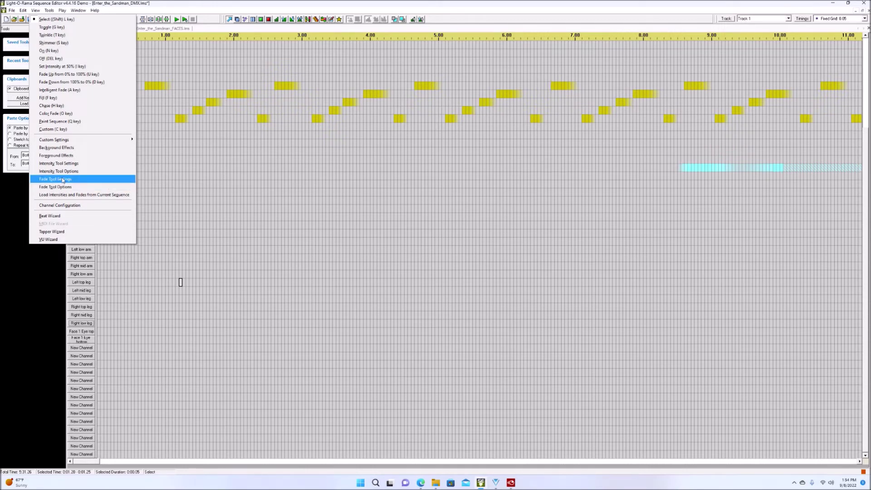
{"action": "left_click", "coordinate": [69, 205]}
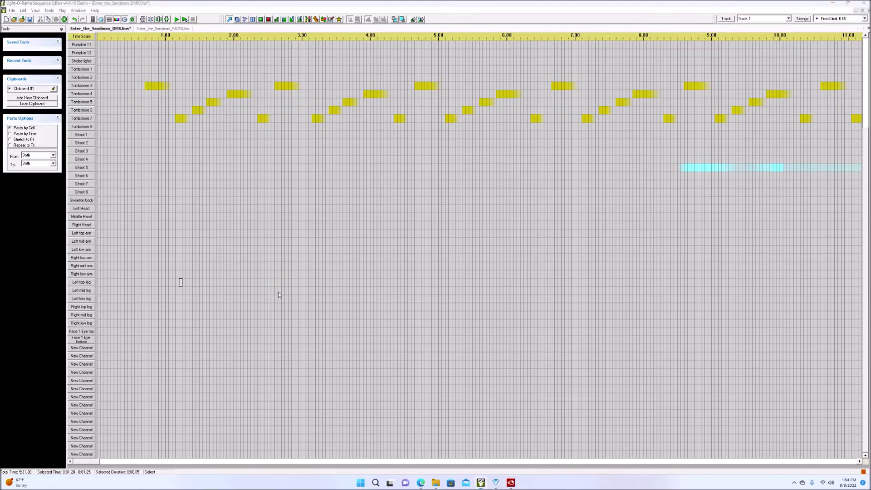
{"action": "left_click", "coordinate": [360, 321]}
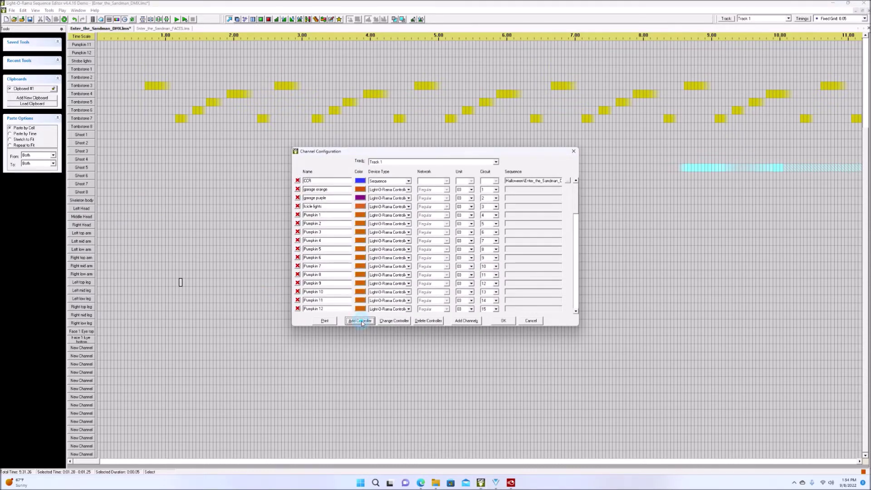
{"action": "left_click", "coordinate": [451, 241]}
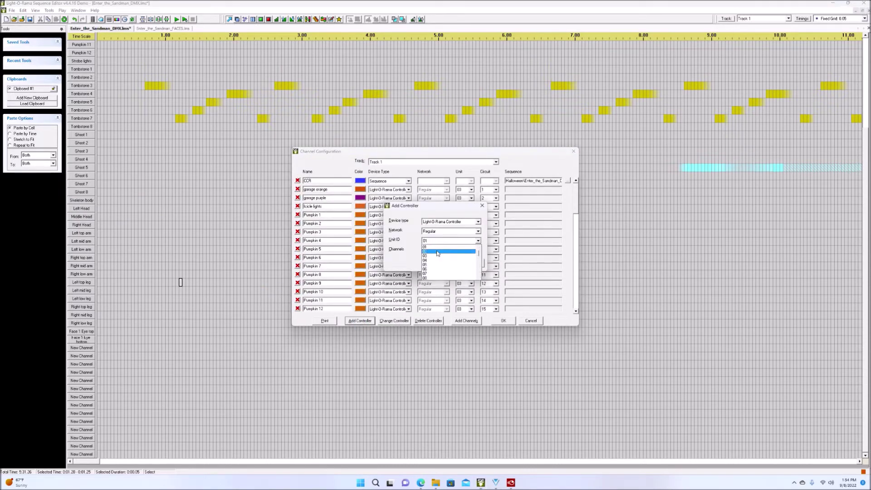
{"action": "left_click", "coordinate": [447, 255]}
{"action": "left_click", "coordinate": [445, 263]}
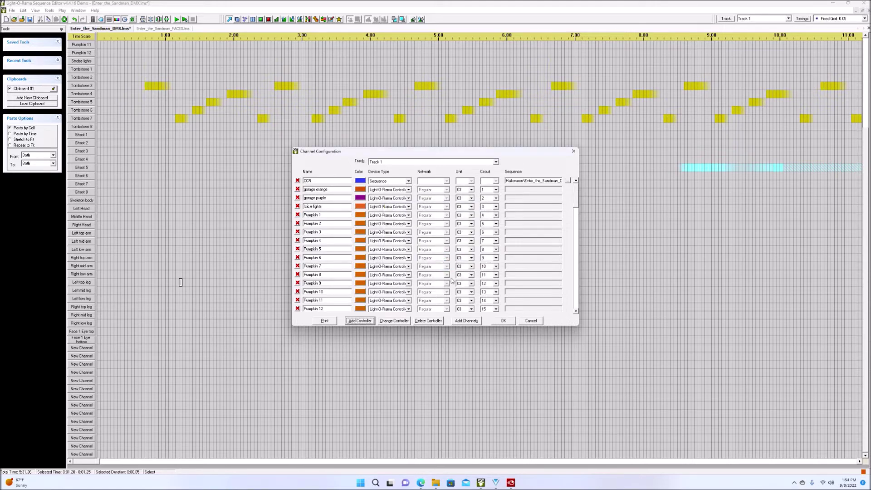
{"action": "left_click", "coordinate": [503, 320]}
{"action": "scroll", "coordinate": [110, 344], "scroll_direction": "down", "scroll_amount": 5}
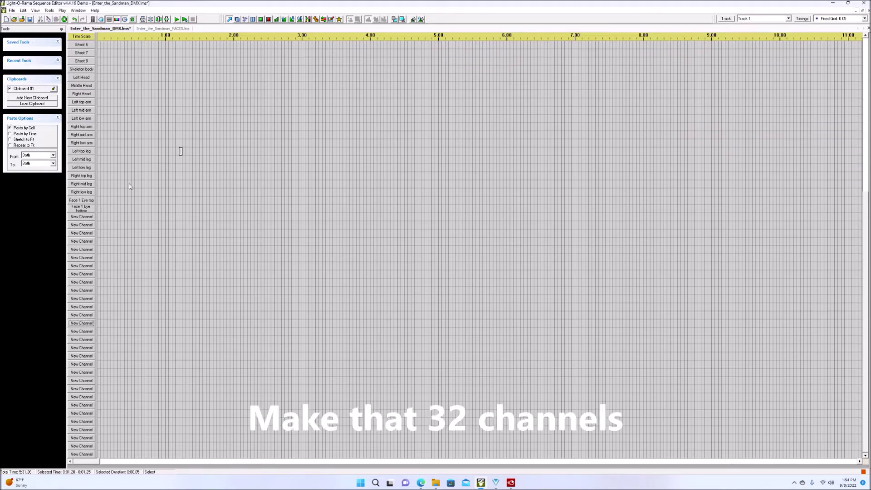
{"action": "left_click", "coordinate": [175, 28]}
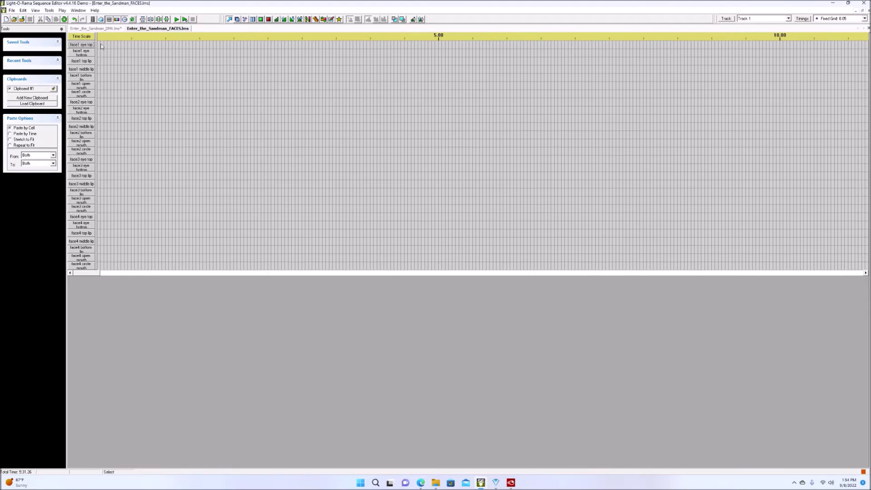
Copy all face channel rows at full length in FACES, marking Face 1 Eye top's first cell in DMX
{"action": "left_click_drag", "start_coordinate": [99, 44], "coordinate": [145, 278]}
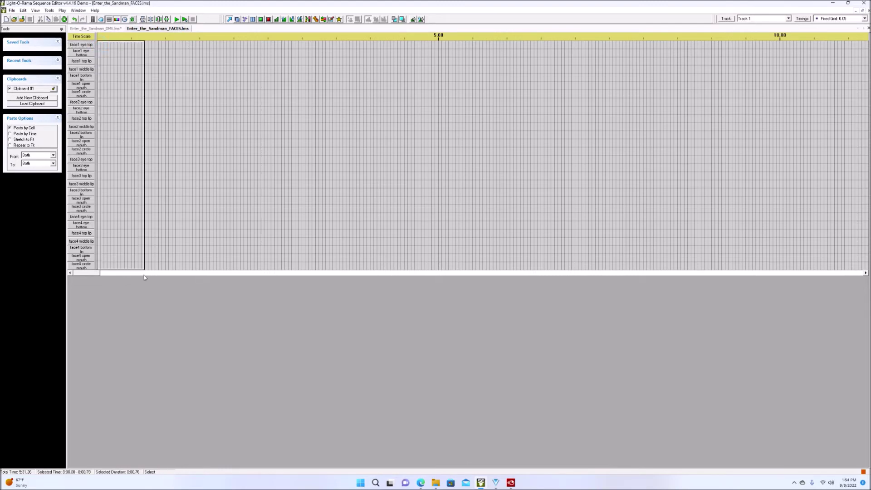
{"action": "right_click", "coordinate": [125, 153]}
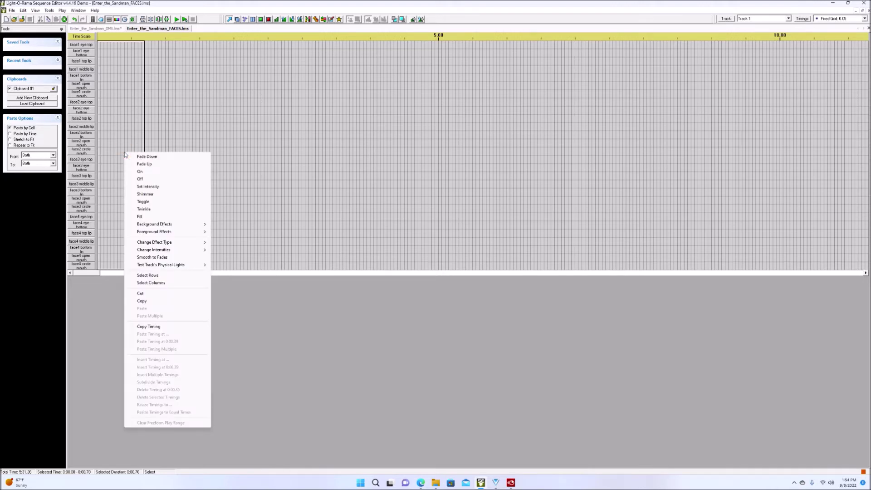
{"action": "left_click", "coordinate": [156, 275]}
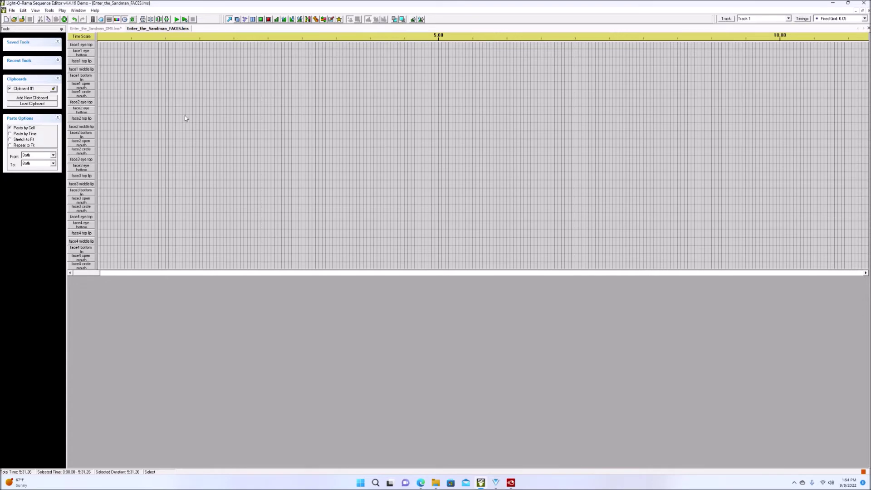
{"action": "right_click", "coordinate": [171, 101]}
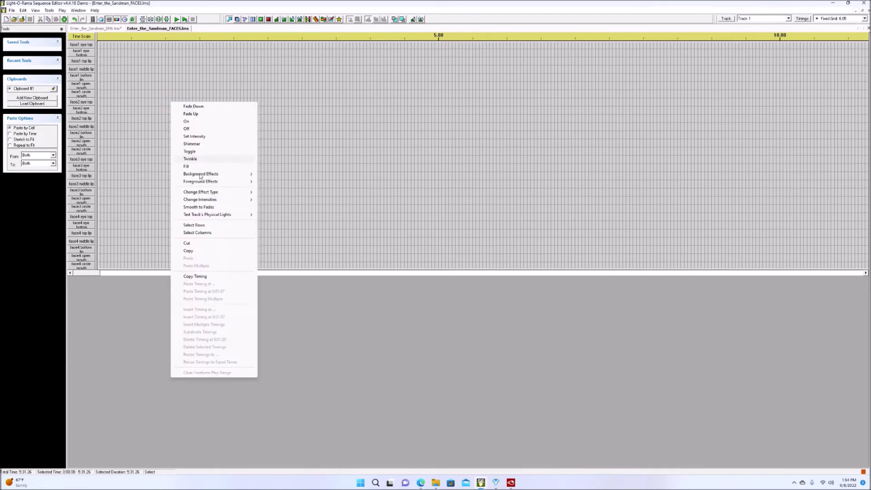
{"action": "left_click", "coordinate": [189, 250]}
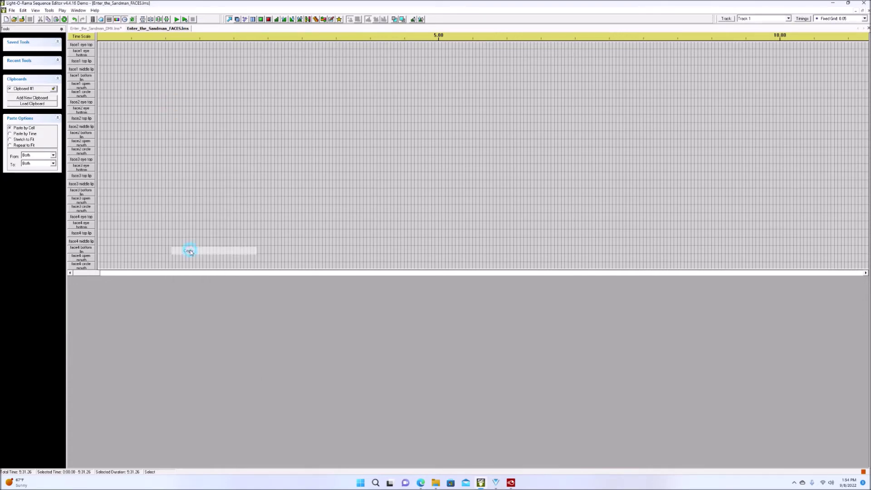
{"action": "left_click", "coordinate": [101, 29]}
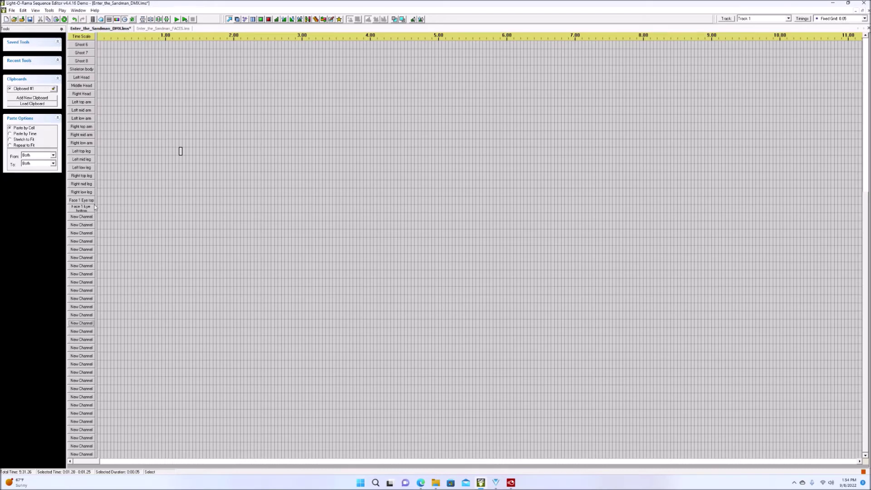
{"action": "left_click", "coordinate": [98, 201]}
{"action": "left_click", "coordinate": [158, 29]}
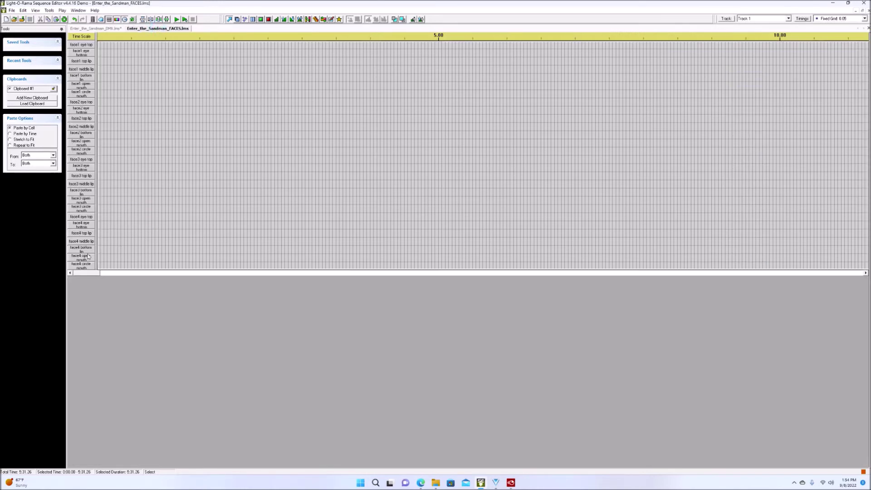
{"action": "mouse_move", "coordinate": [86, 273]}
{"action": "left_mouse_down"}
{"action": "mouse_move", "coordinate": [93, 275]}
{"action": "mouse_move", "coordinate": [78, 274]}
{"action": "left_mouse_up"}
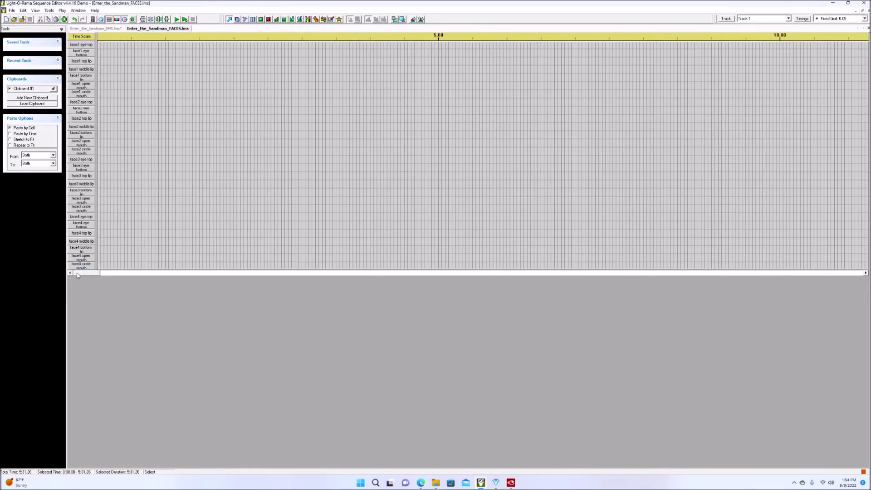
{"action": "left_click", "coordinate": [183, 79]}
{"action": "left_click_drag", "start_coordinate": [98, 44], "coordinate": [98, 104]}
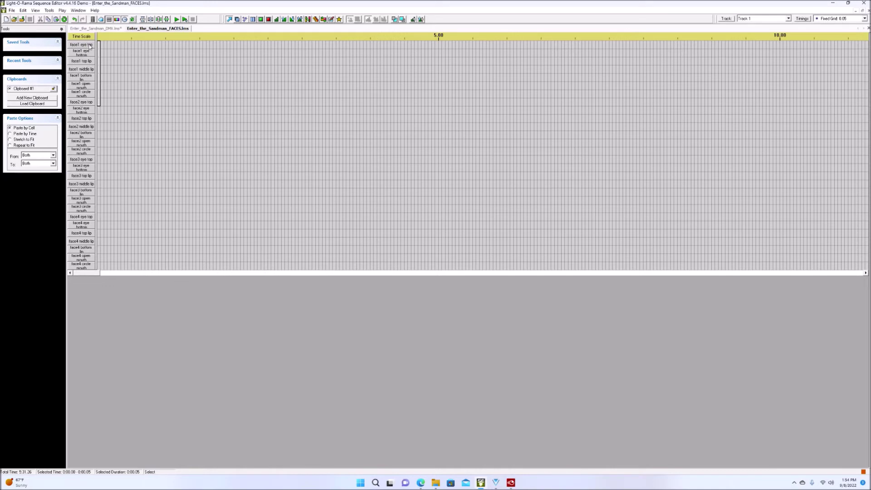
{"action": "double_click", "coordinate": [88, 96]}
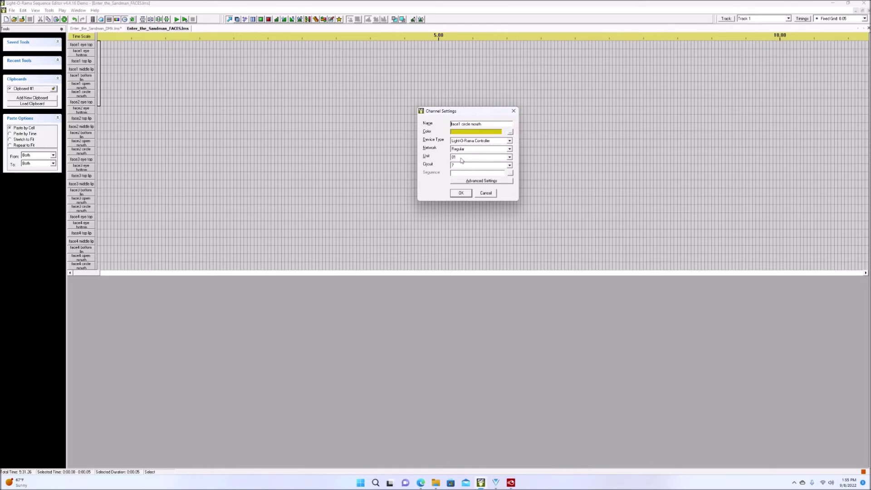
{"action": "left_click", "coordinate": [487, 193]}
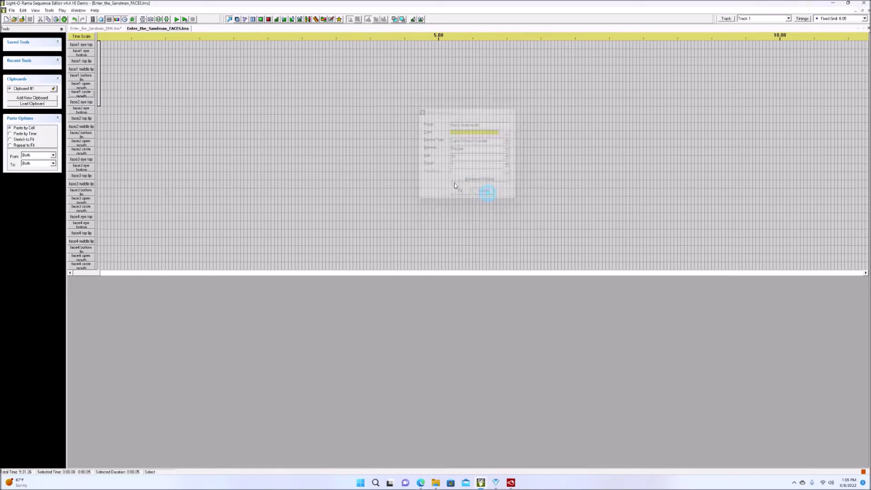
{"action": "left_click", "coordinate": [84, 103]}
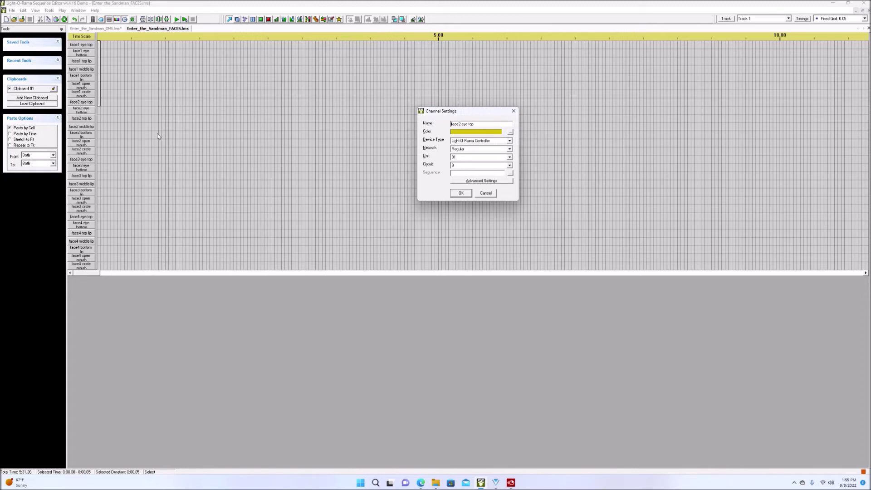
{"action": "left_click", "coordinate": [486, 194]}
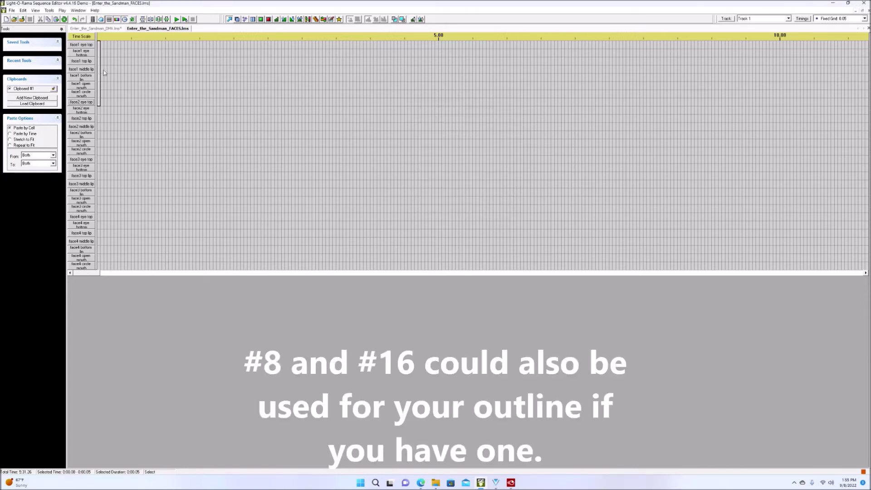
Copy the full-length face1 rows from the FACES sequence
{"action": "left_click_drag", "start_coordinate": [101, 46], "coordinate": [127, 97]}
{"action": "right_click", "coordinate": [109, 76]}
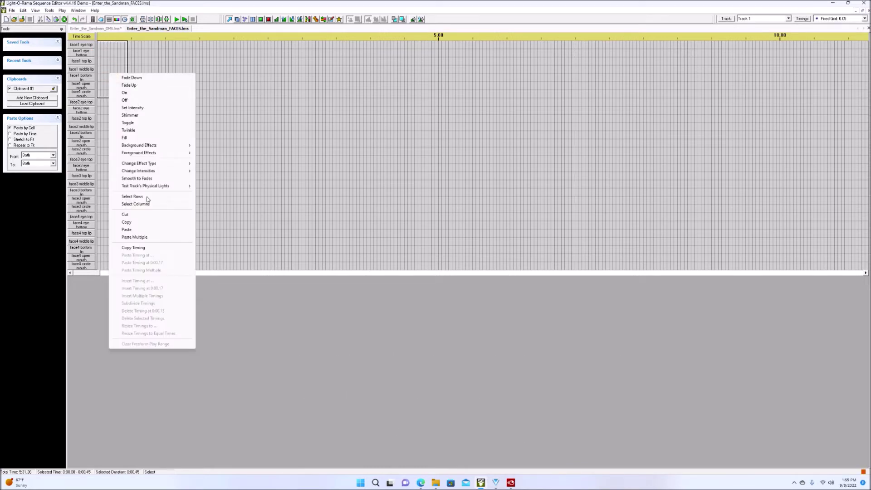
{"action": "left_click", "coordinate": [146, 197]}
{"action": "right_click", "coordinate": [128, 72]}
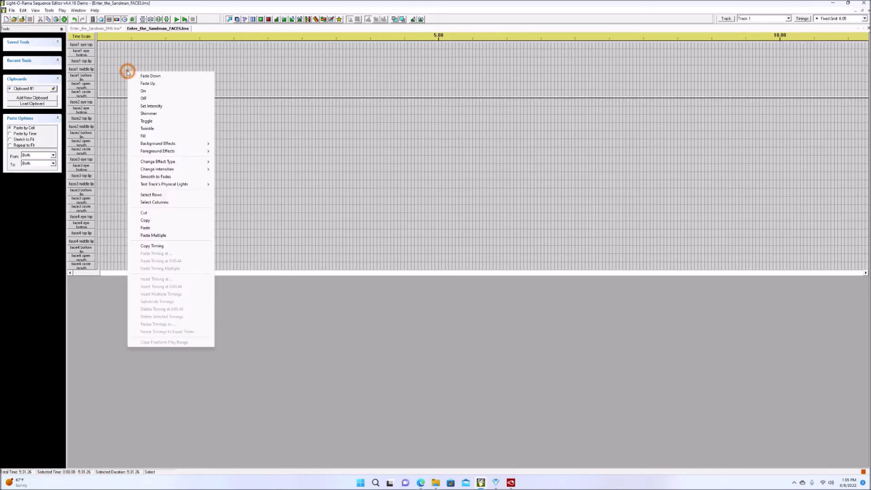
{"action": "left_click", "coordinate": [145, 220]}
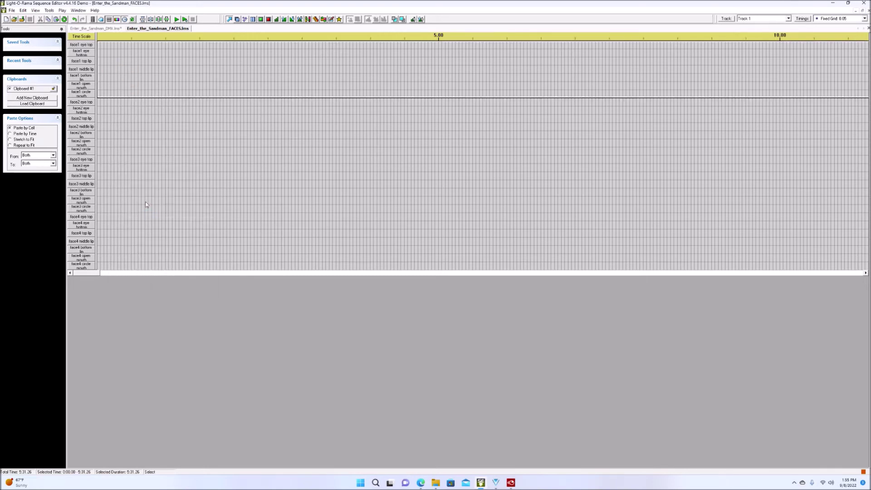
Paste the face1 data into the DMX rows starting at Face 1 Eye top
{"action": "left_click", "coordinate": [95, 29]}
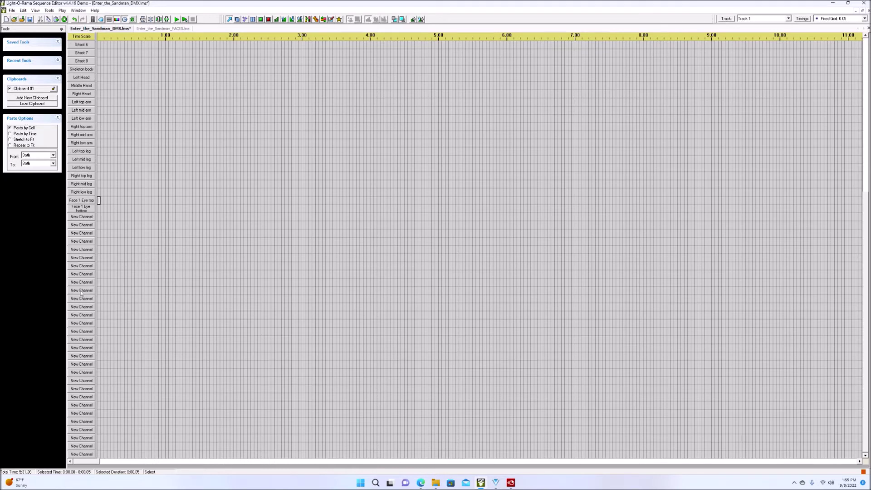
{"action": "left_click_drag", "start_coordinate": [100, 202], "coordinate": [138, 239]}
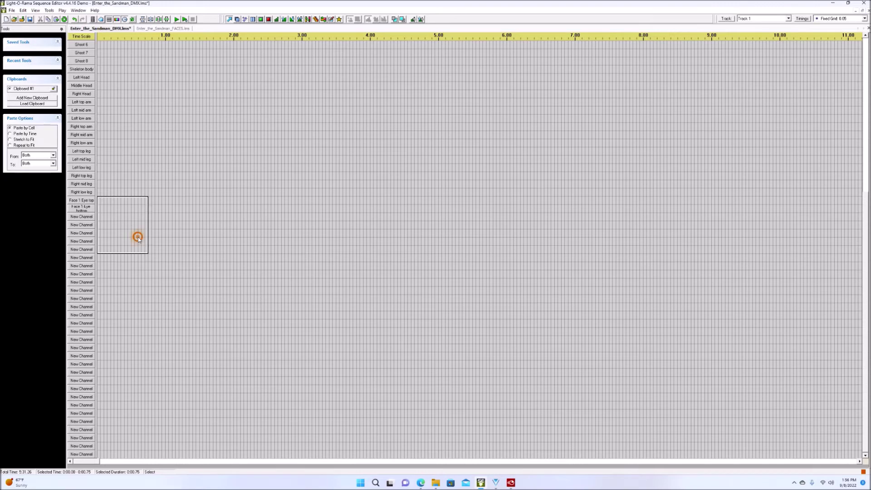
{"action": "right_click", "coordinate": [138, 237]}
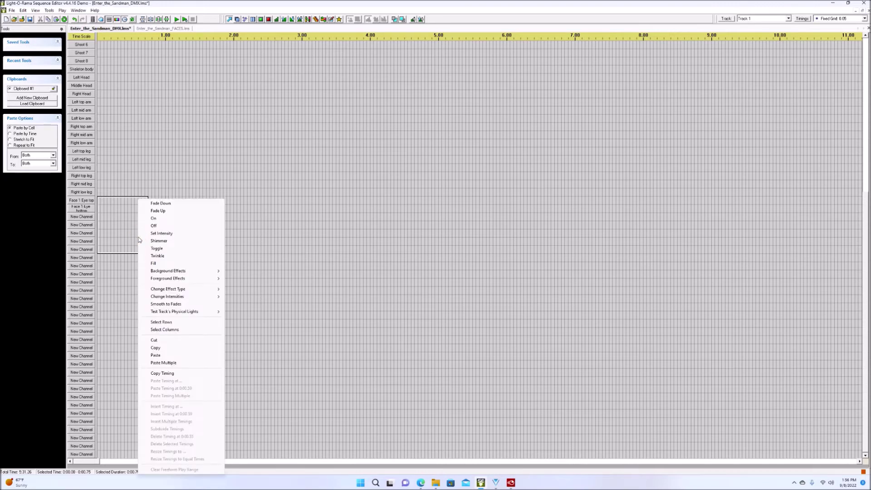
{"action": "left_click", "coordinate": [175, 322]}
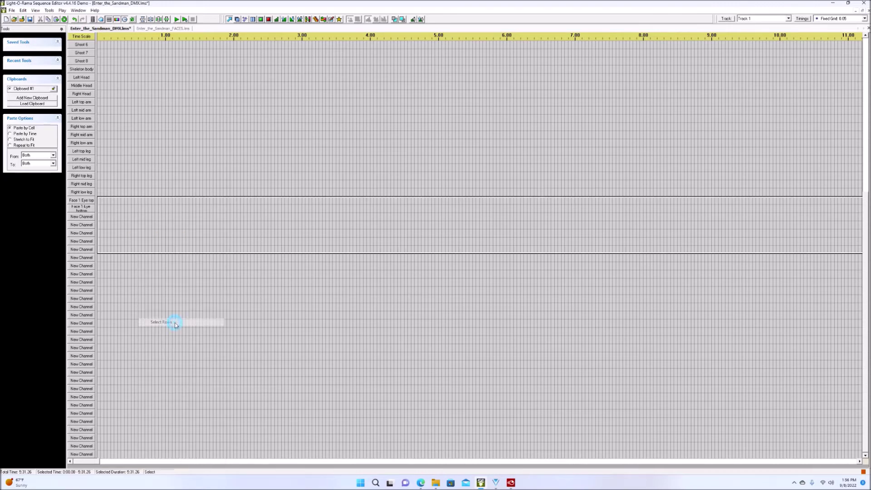
{"action": "right_click", "coordinate": [111, 202]}
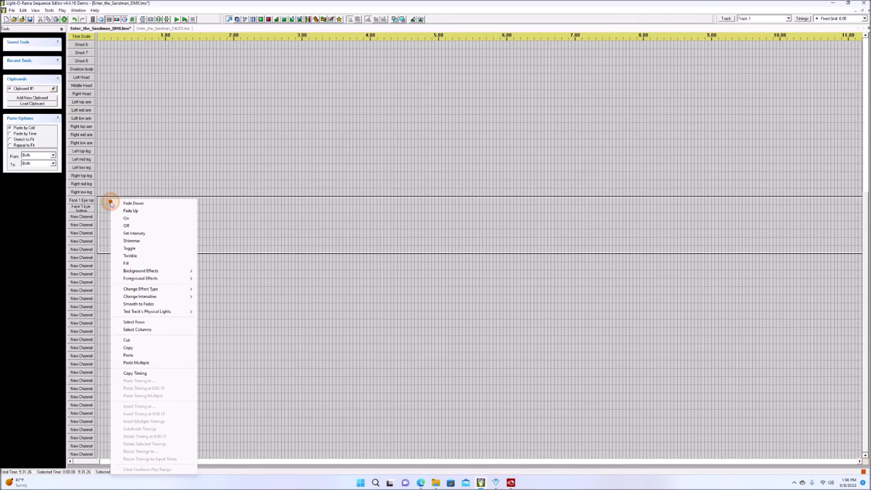
{"action": "left_click", "coordinate": [138, 356]}
{"action": "left_click_drag", "start_coordinate": [95, 461], "coordinate": [252, 480]}
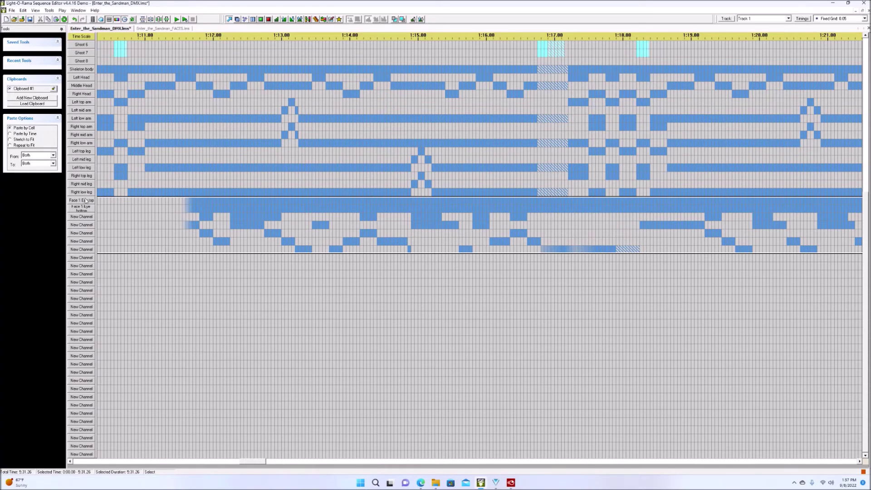
Set the Face 1 Eye top channel colour to yellow
{"action": "double_click", "coordinate": [84, 201]}
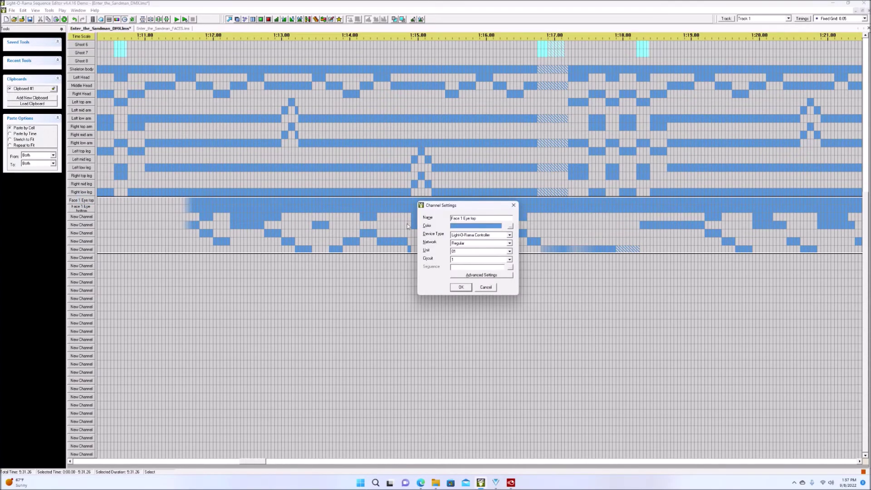
{"action": "left_click", "coordinate": [509, 226]}
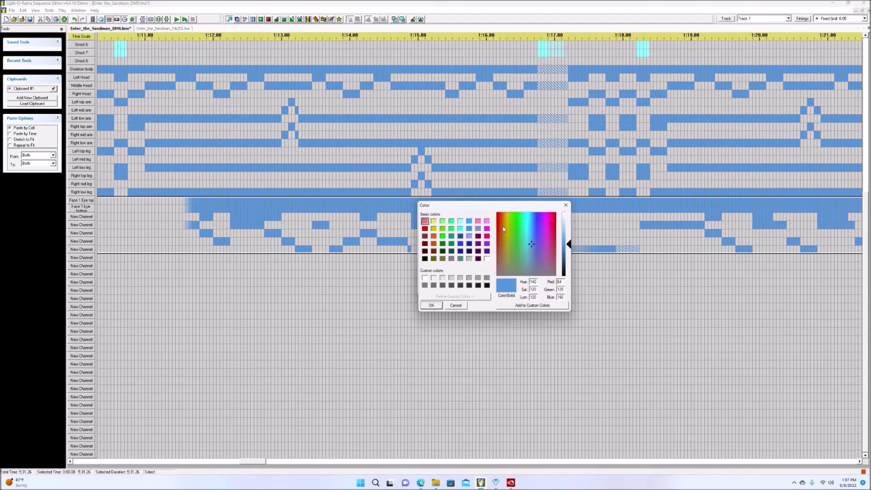
{"action": "left_click", "coordinate": [434, 230]}
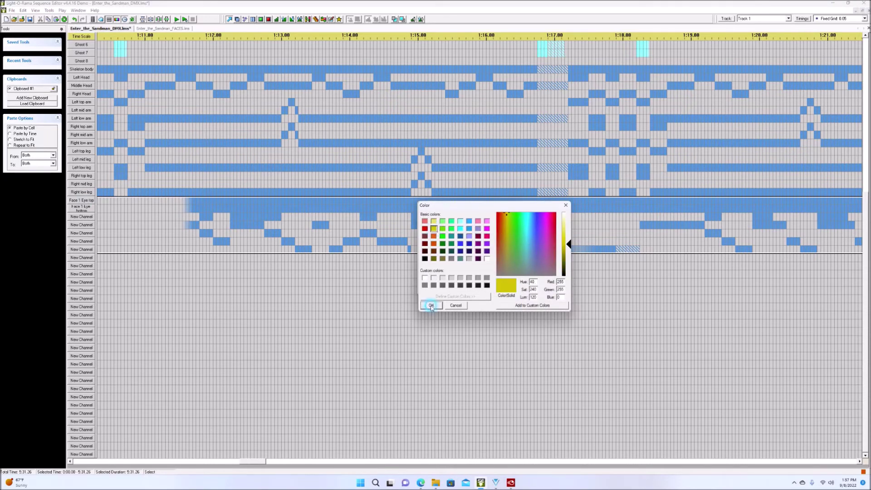
{"action": "left_click", "coordinate": [431, 306]}
{"action": "left_click", "coordinate": [468, 287]}
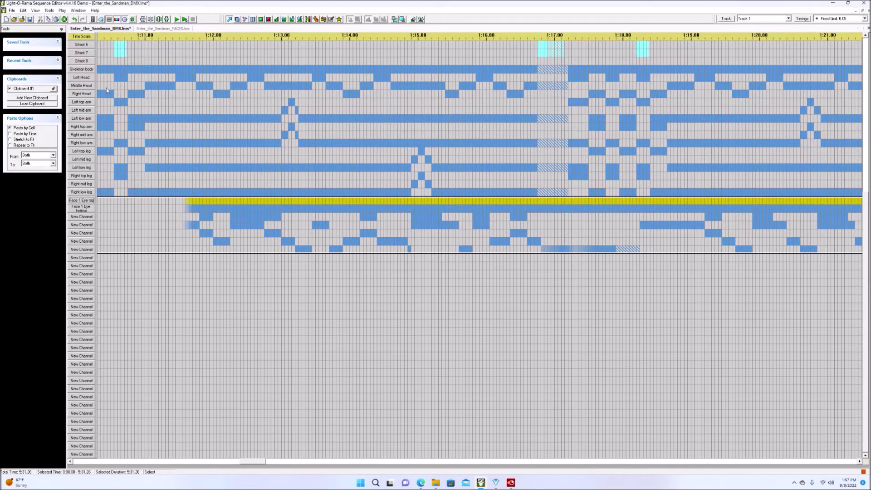
In Channel Configuration, colour Face 1 Eye bottom and the circuit 3 channel yellow
{"action": "left_click", "coordinate": [49, 11]}
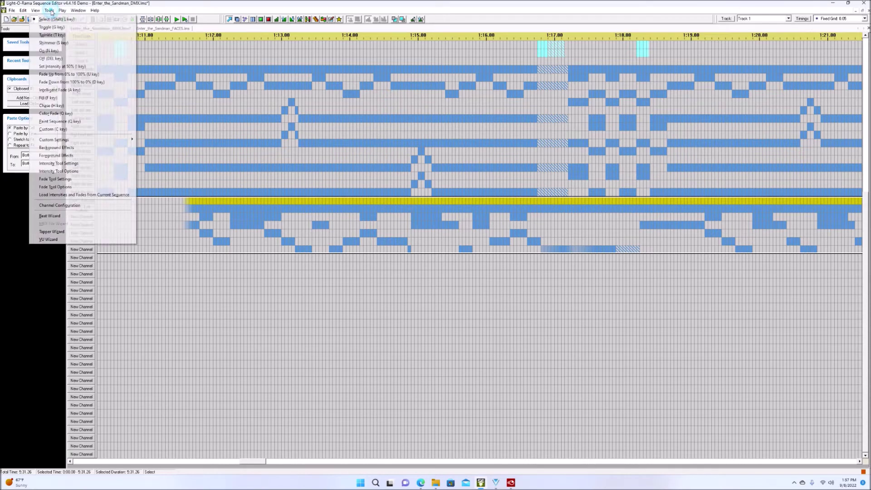
{"action": "left_click", "coordinate": [56, 205]}
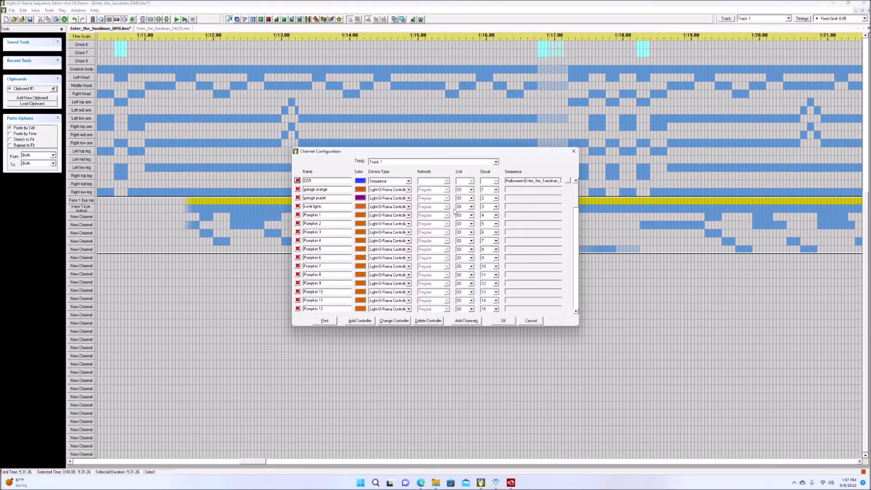
{"action": "left_click_drag", "start_coordinate": [576, 200], "coordinate": [576, 290]}
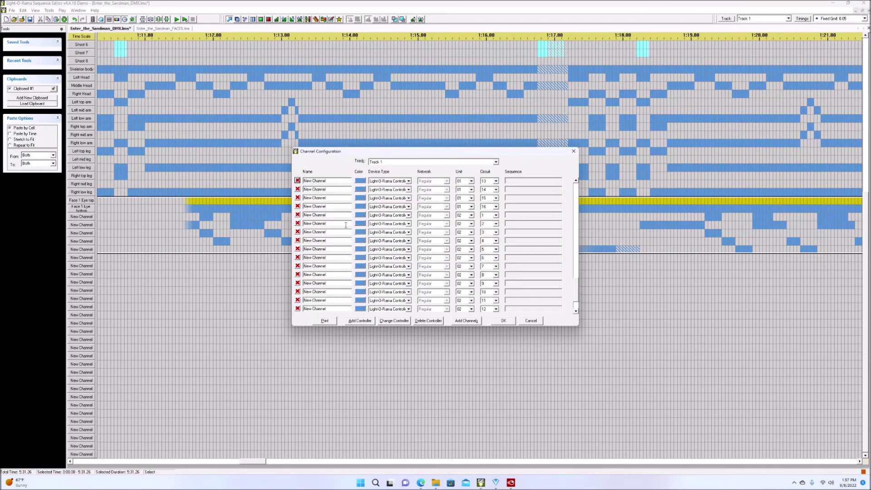
{"action": "scroll", "coordinate": [346, 227], "scroll_direction": "up", "scroll_amount": 2}
{"action": "scroll", "coordinate": [346, 231], "scroll_direction": "up", "scroll_amount": 3}
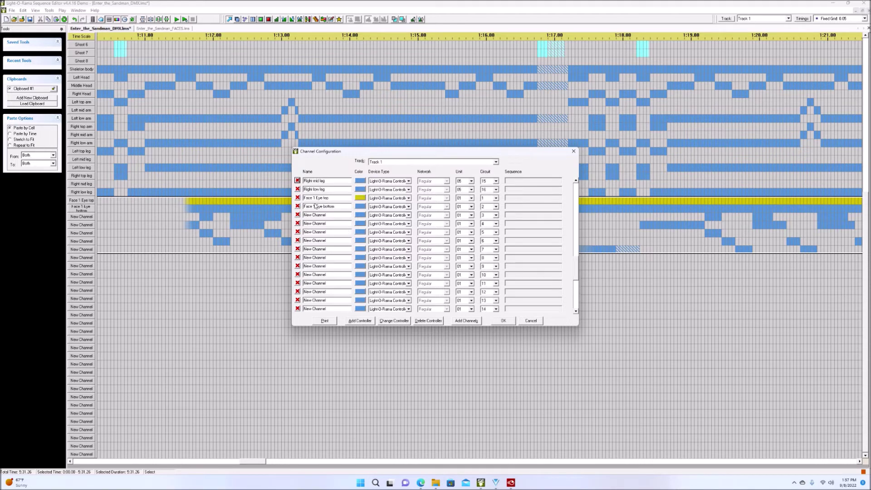
{"action": "left_click", "coordinate": [360, 223]}
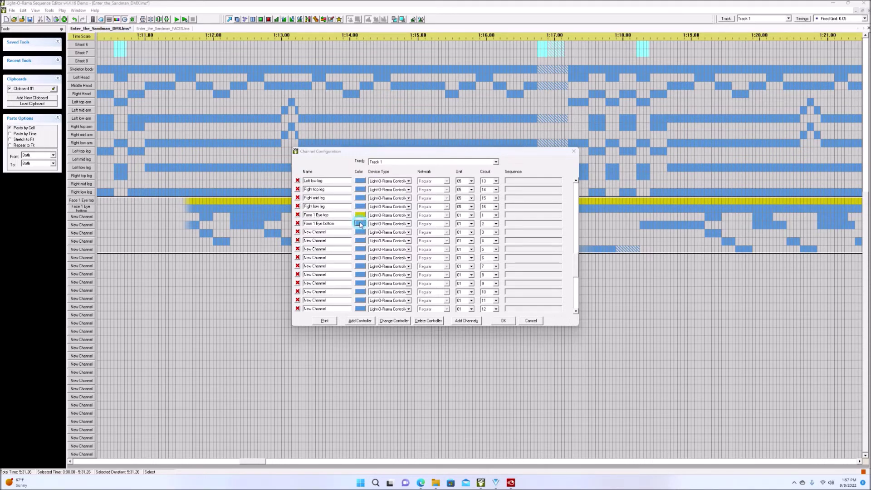
{"action": "left_click", "coordinate": [309, 248]}
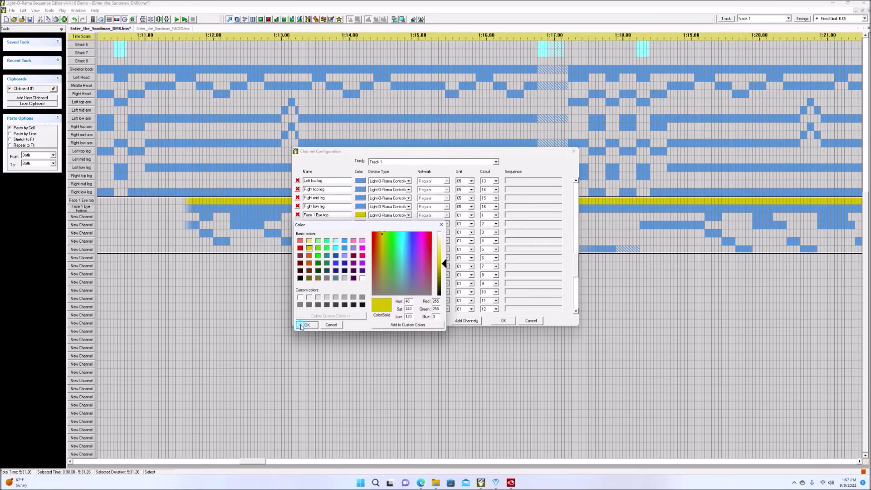
{"action": "left_click", "coordinate": [306, 324]}
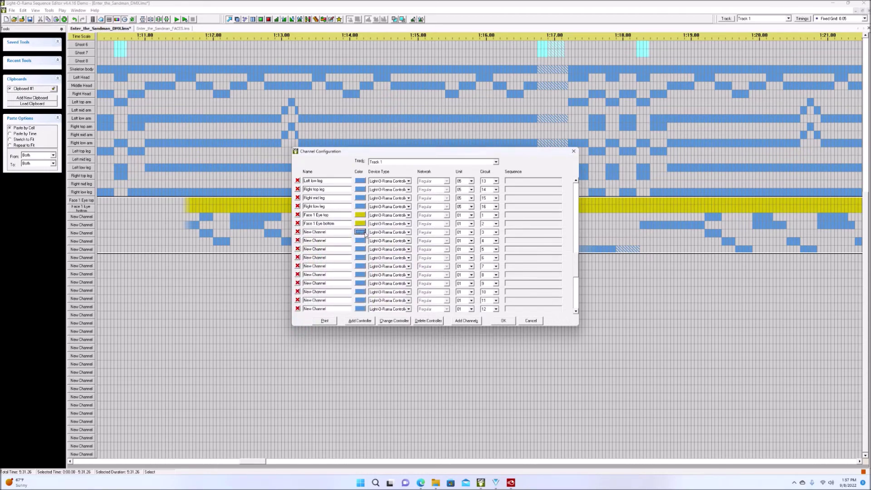
{"action": "left_click", "coordinate": [360, 233]}
{"action": "left_click", "coordinate": [309, 249]}
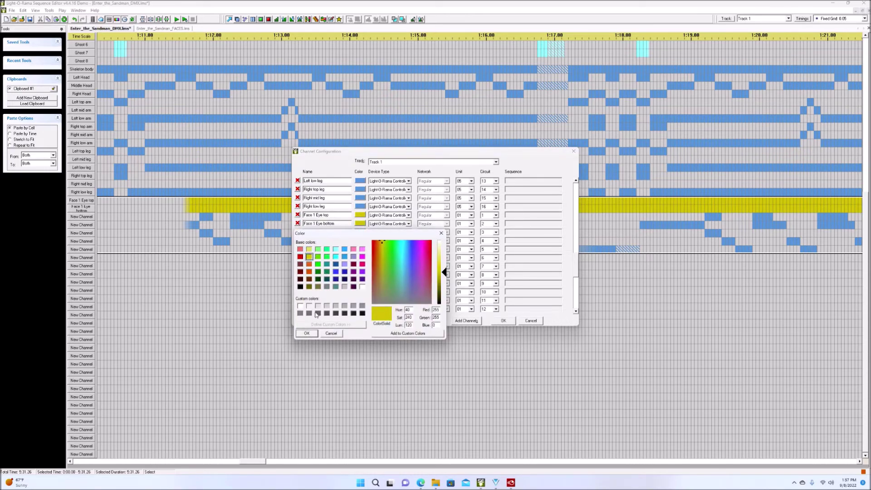
{"action": "left_click", "coordinate": [307, 334]}
Colour circuits 4, 5 and 6 yellow, leave circuit 7 blue, and apply the configuration
{"action": "left_click", "coordinate": [360, 240]}
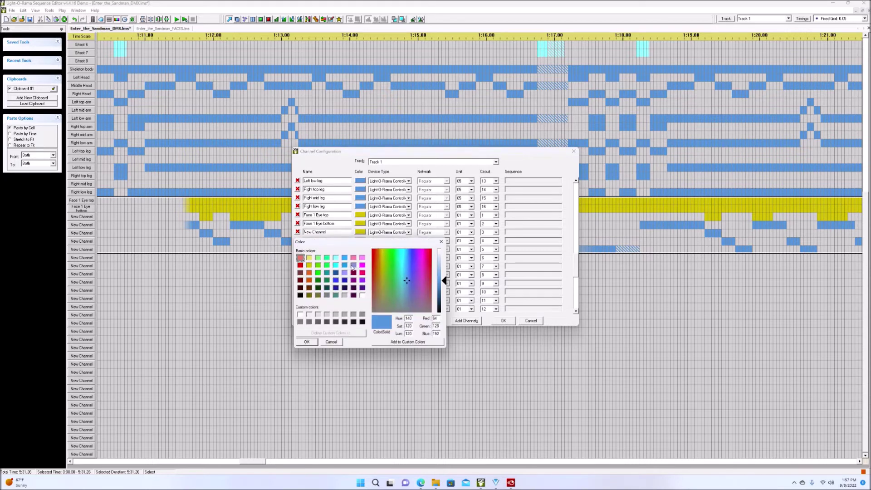
{"action": "left_click", "coordinate": [309, 258]}
{"action": "left_click", "coordinate": [307, 341]}
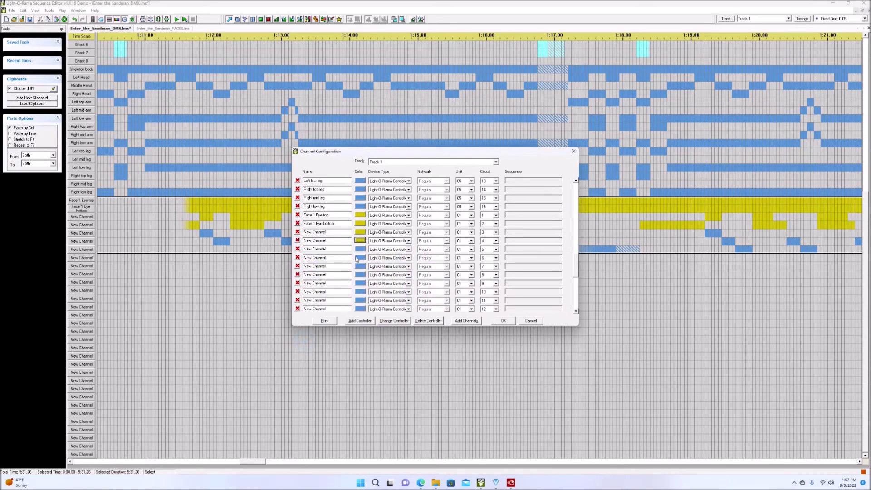
{"action": "left_click", "coordinate": [361, 249]}
{"action": "left_click", "coordinate": [309, 273]}
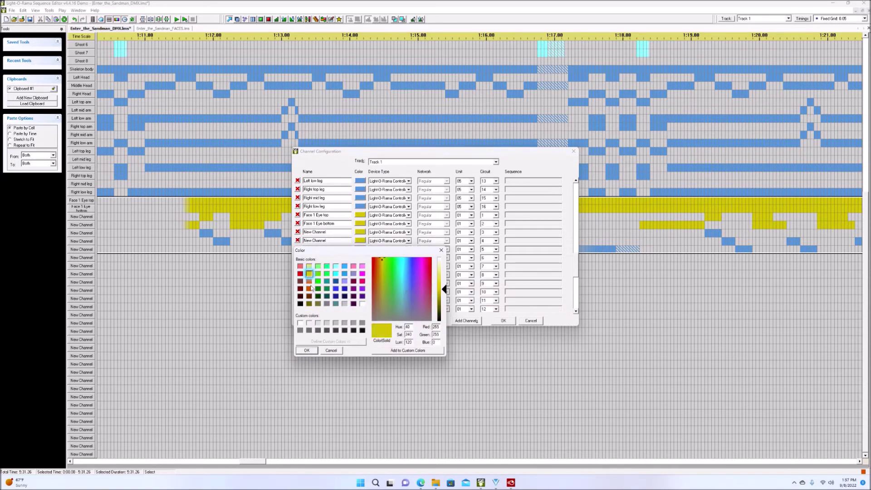
{"action": "left_click", "coordinate": [308, 350]}
{"action": "left_click", "coordinate": [360, 258]}
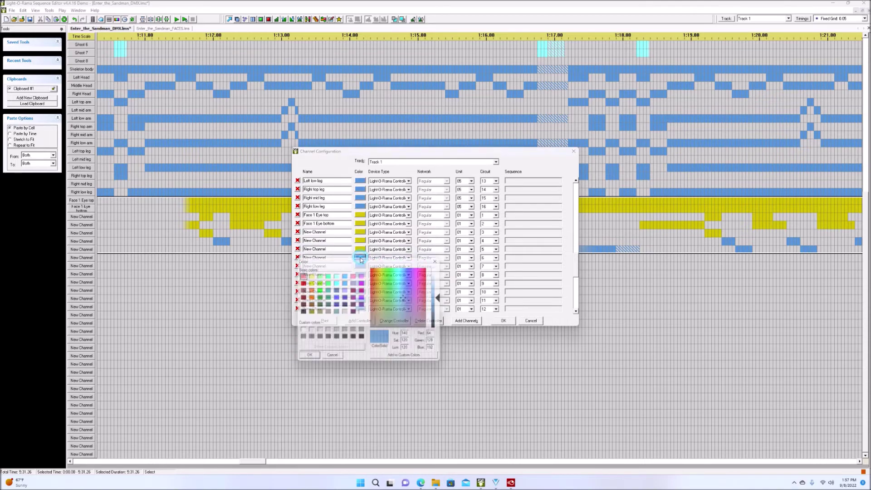
{"action": "left_click", "coordinate": [309, 282]}
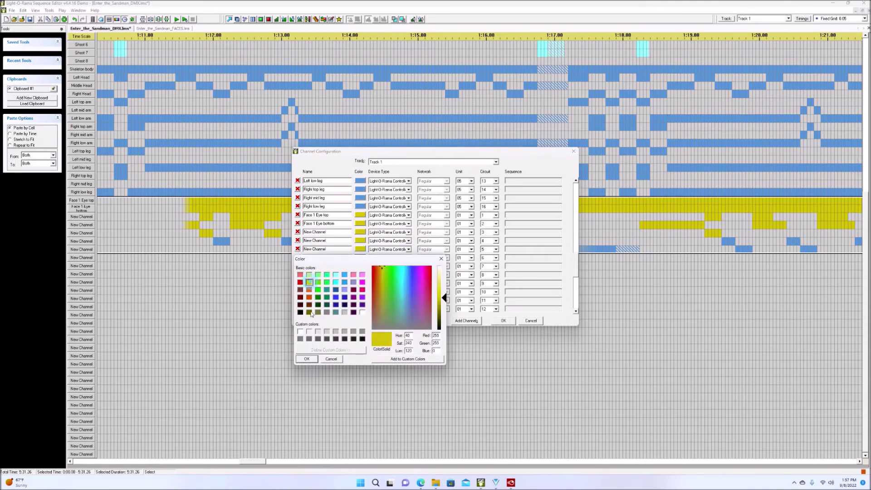
{"action": "left_click", "coordinate": [306, 359]}
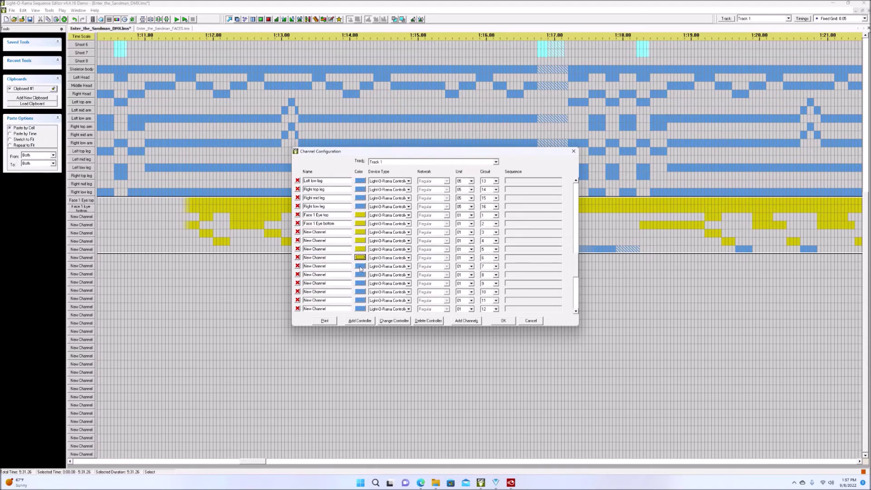
{"action": "left_click", "coordinate": [360, 266]}
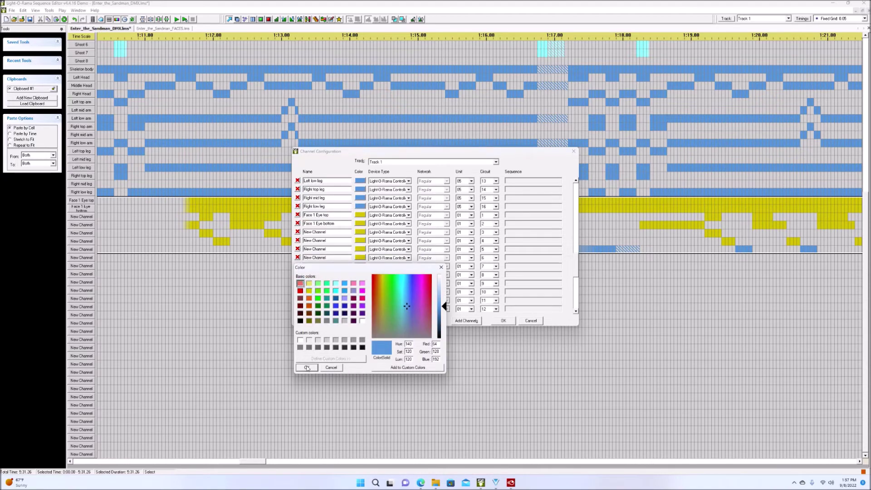
{"action": "left_click", "coordinate": [336, 367]}
{"action": "left_click", "coordinate": [504, 321]}
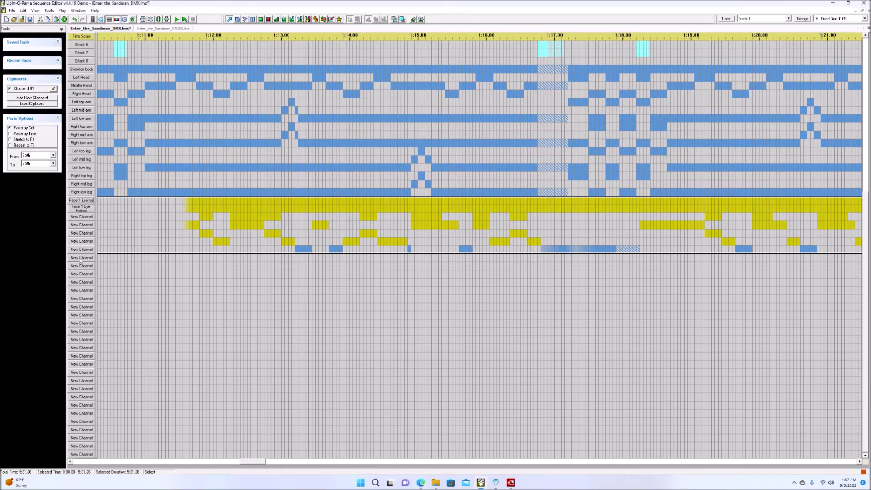
Copy the full-length face2 rows from the FACES sequence
{"action": "left_click", "coordinate": [145, 28]}
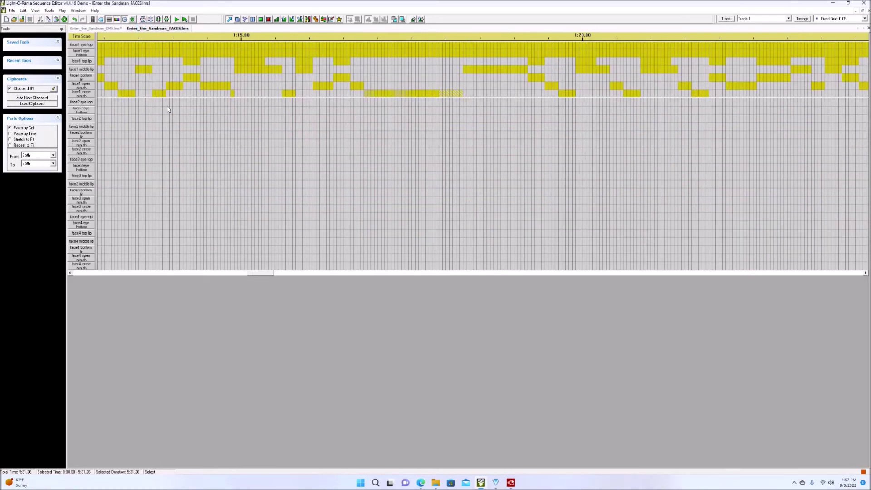
{"action": "left_click_drag", "start_coordinate": [100, 99], "coordinate": [99, 152]}
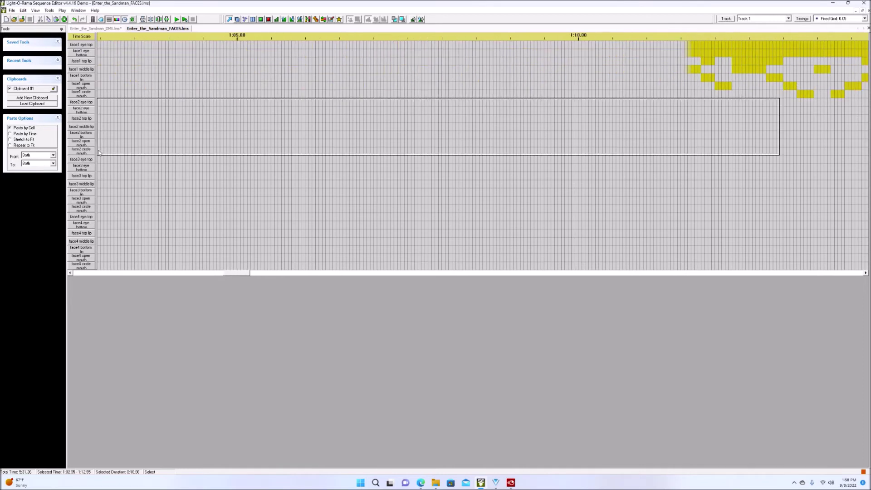
{"action": "right_click", "coordinate": [127, 128]}
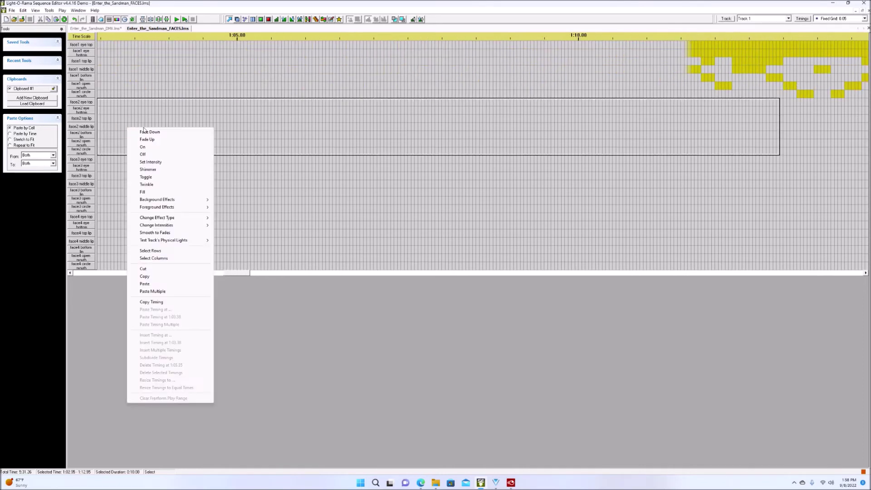
{"action": "left_click", "coordinate": [167, 250]}
{"action": "right_click", "coordinate": [157, 128]}
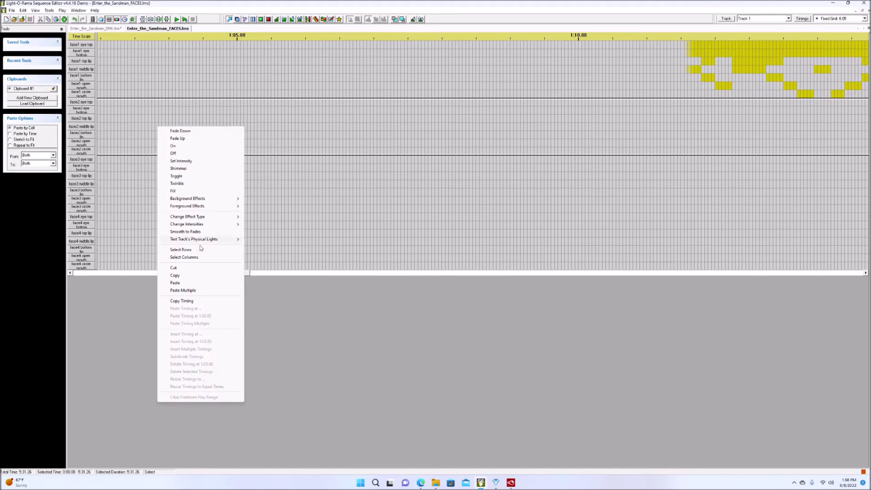
{"action": "left_click", "coordinate": [174, 275]}
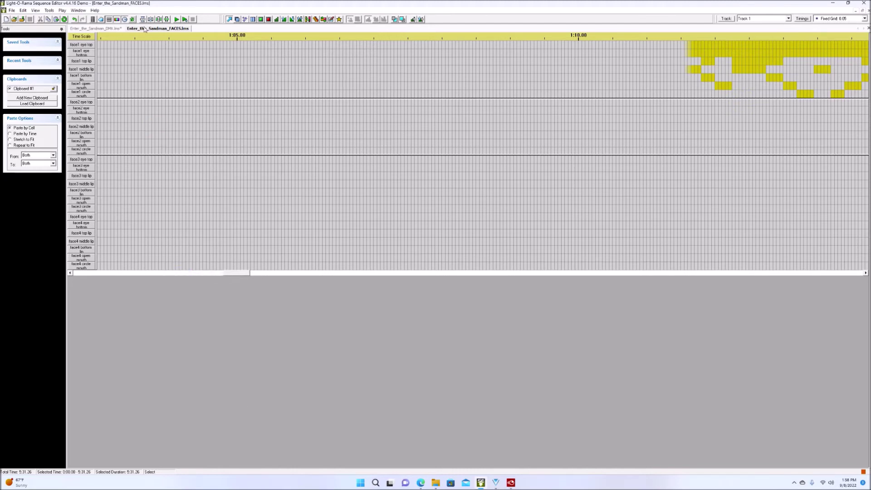
Paste the face2 data into the empty New Channel rows of the DMX sequence
{"action": "left_click", "coordinate": [108, 29]}
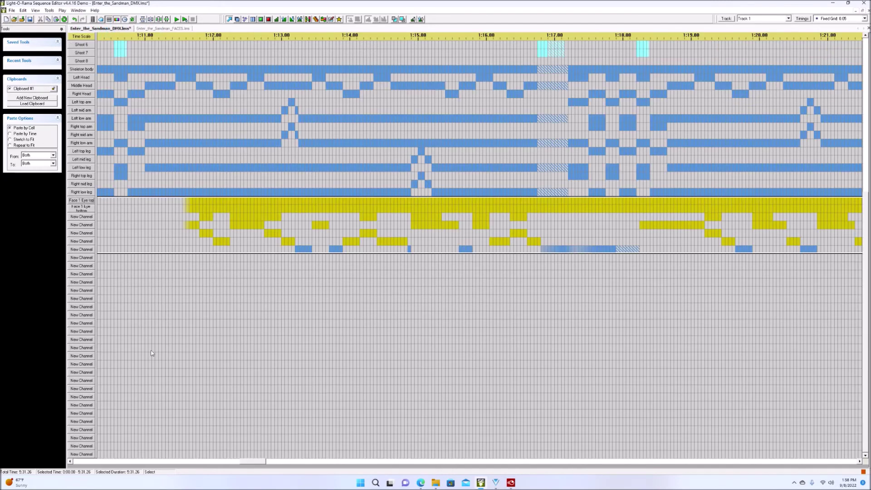
{"action": "left_click_drag", "start_coordinate": [99, 258], "coordinate": [120, 311]}
{"action": "right_click", "coordinate": [111, 292]}
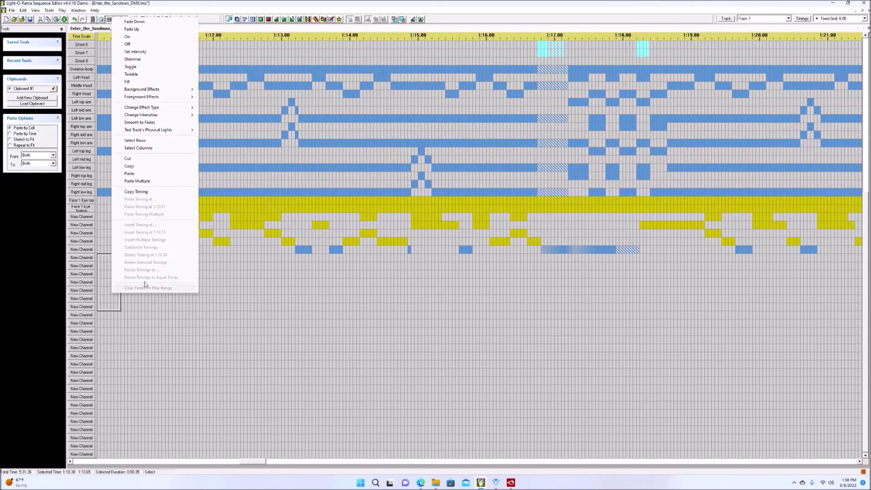
{"action": "left_click", "coordinate": [138, 141]}
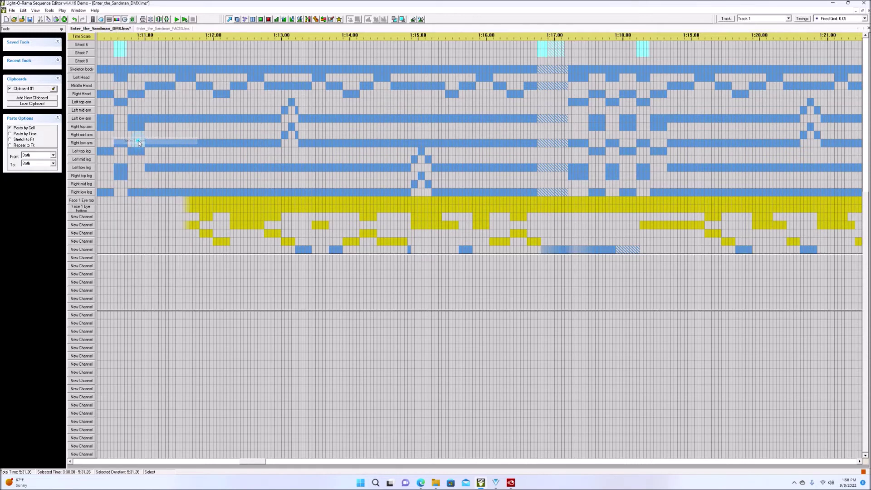
{"action": "right_click", "coordinate": [121, 276]}
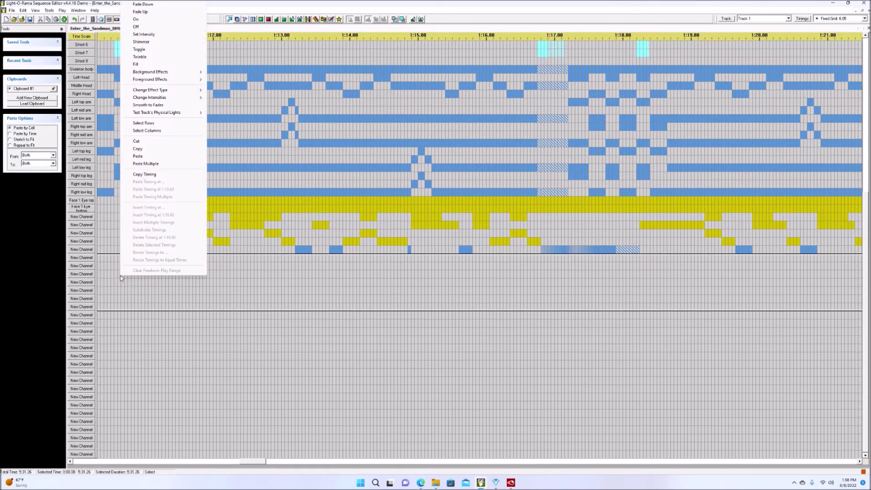
{"action": "left_click", "coordinate": [136, 157]}
{"action": "left_click_drag", "start_coordinate": [255, 463], "coordinate": [85, 461]}
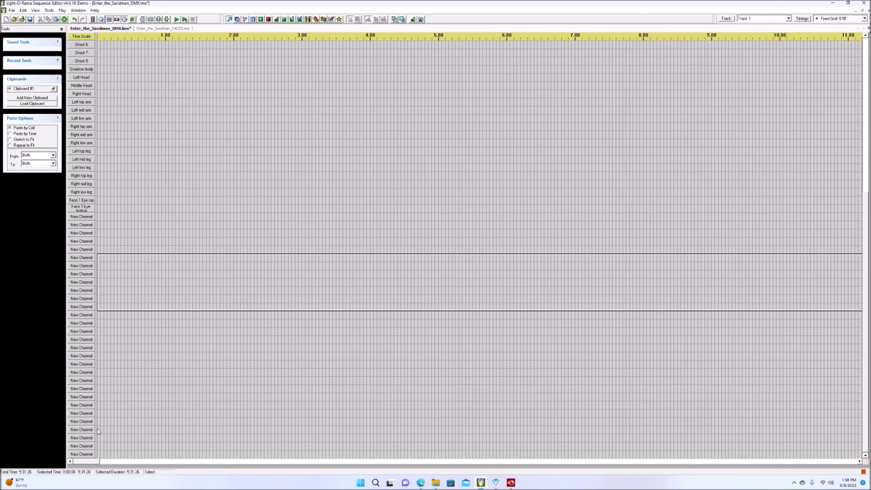
{"action": "left_click_drag", "start_coordinate": [98, 432], "coordinate": [133, 455]}
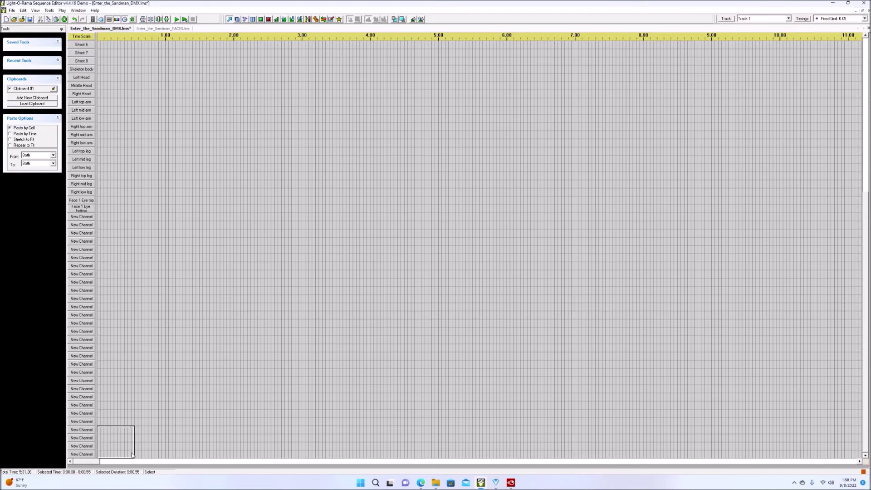
{"action": "right_click", "coordinate": [84, 431]}
{"action": "left_click", "coordinate": [84, 431]}
{"action": "double_click", "coordinate": [88, 430]}
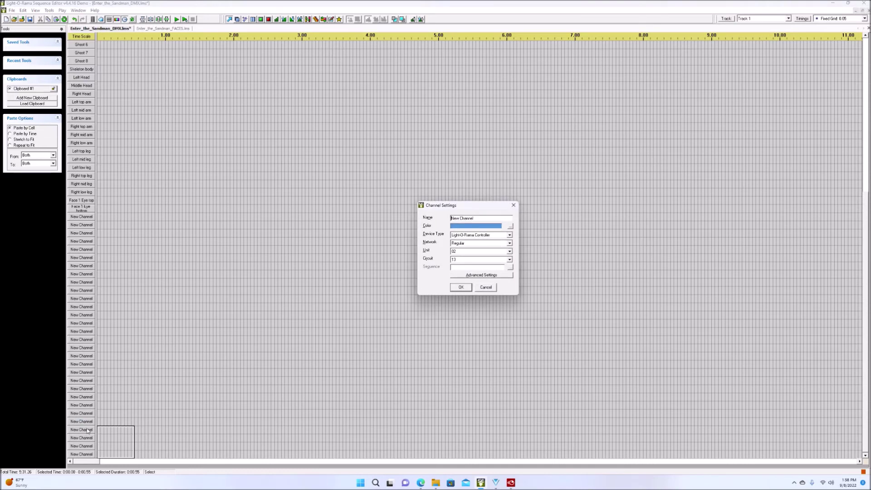
{"action": "left_click", "coordinate": [489, 290]}
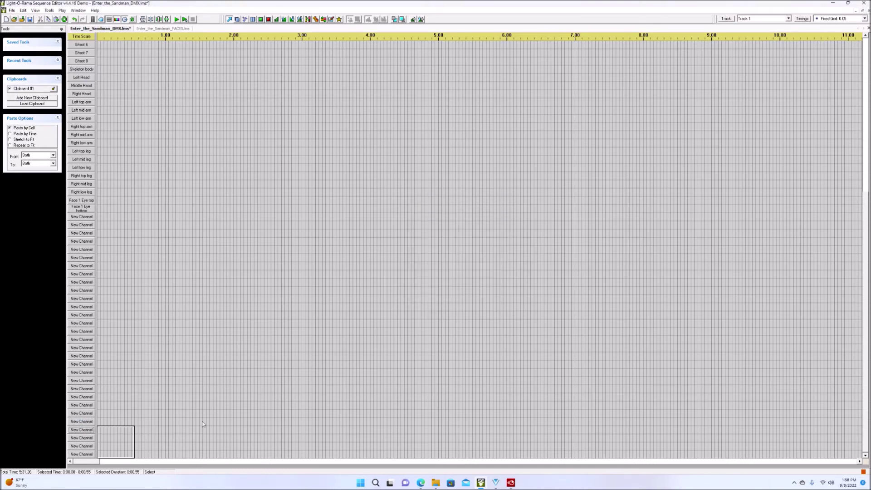
{"action": "left_click_drag", "start_coordinate": [122, 430], "coordinate": [199, 469]}
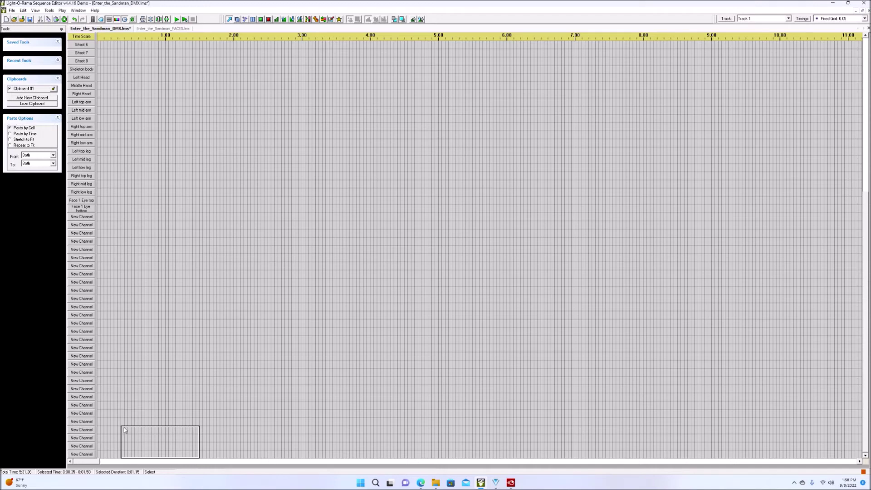
{"action": "left_click_drag", "start_coordinate": [124, 427], "coordinate": [210, 465]}
{"action": "left_click_drag", "start_coordinate": [88, 461], "coordinate": [191, 460]}
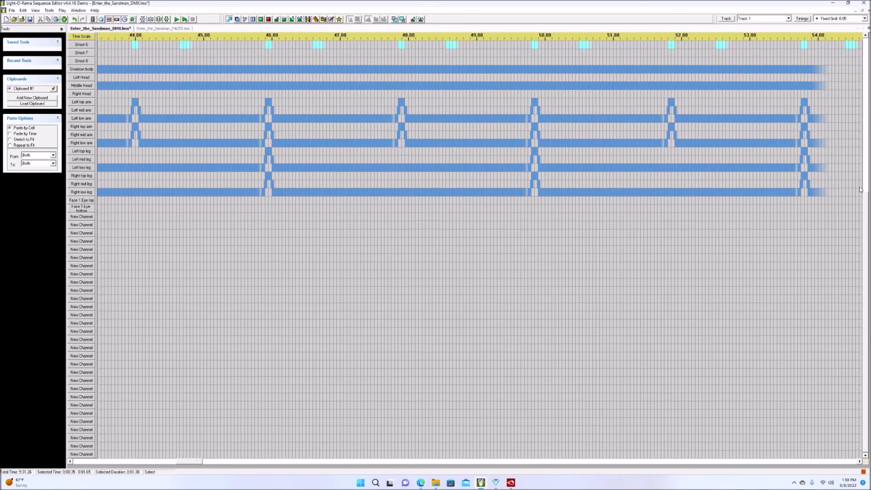
{"action": "left_click_drag", "start_coordinate": [866, 334], "coordinate": [857, 188]}
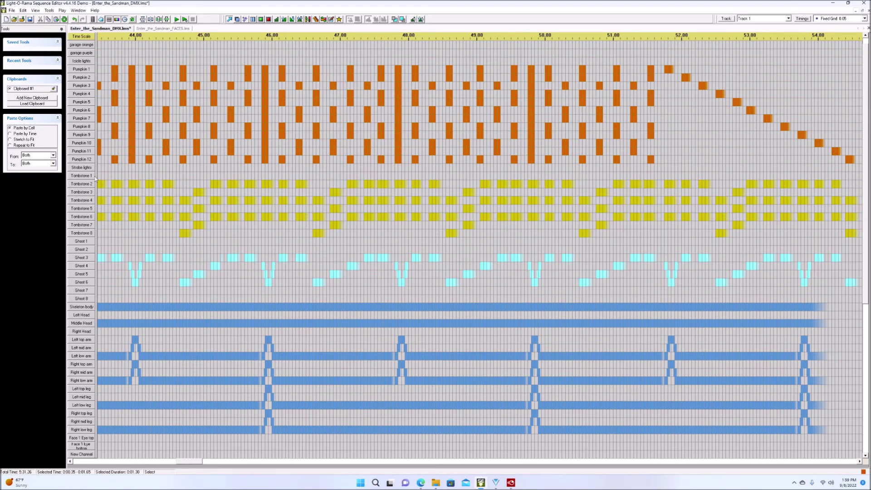
{"action": "left_click", "coordinate": [132, 176]}
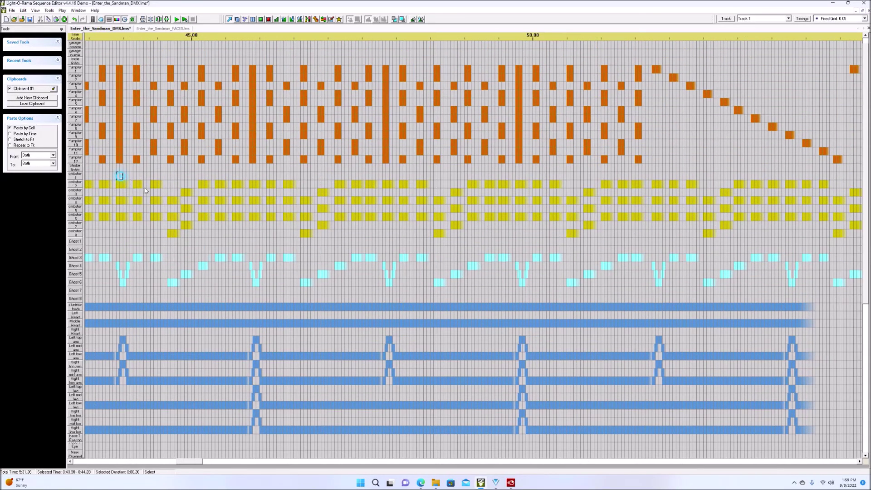
{"action": "left_click_drag", "start_coordinate": [118, 176], "coordinate": [119, 227]}
{"action": "left_click_drag", "start_coordinate": [121, 68], "coordinate": [273, 171]}
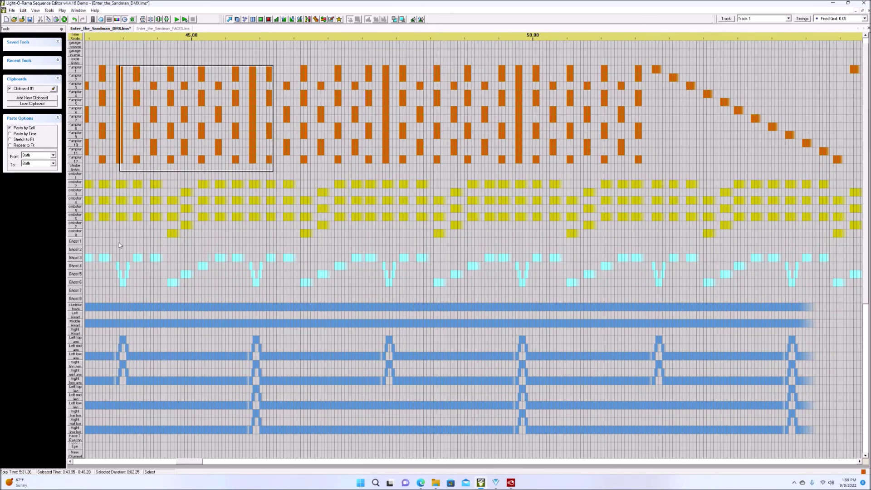
{"action": "left_click_drag", "start_coordinate": [119, 241], "coordinate": [261, 298]}
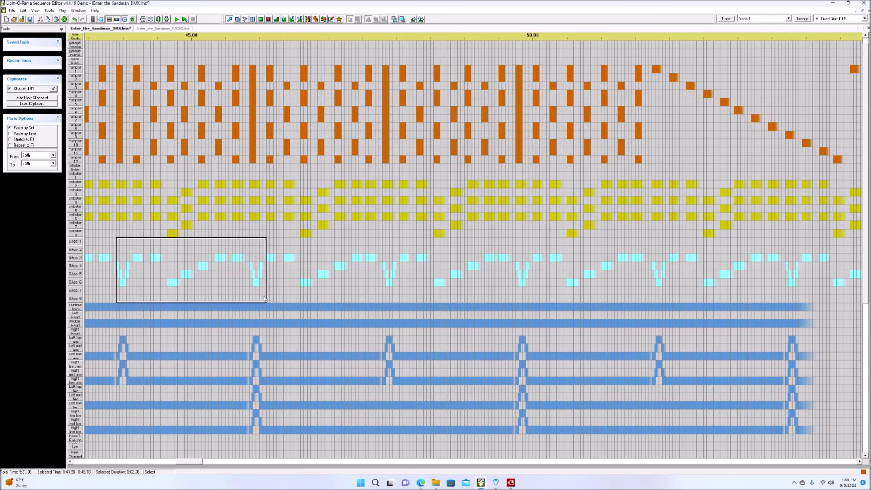
{"action": "left_click_drag", "start_coordinate": [90, 305], "coordinate": [246, 442]}
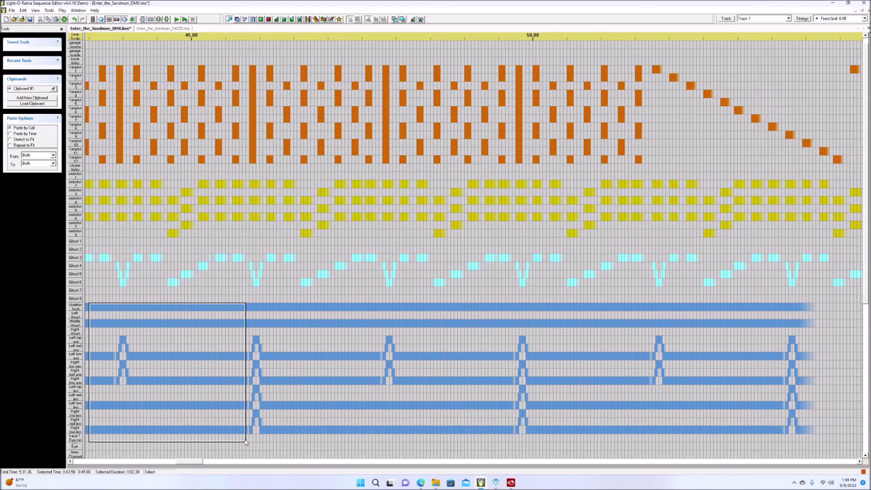
{"action": "scroll", "coordinate": [216, 330], "scroll_direction": "down", "scroll_amount": 2}
{"action": "scroll", "coordinate": [210, 322], "scroll_direction": "up", "scroll_amount": 3}
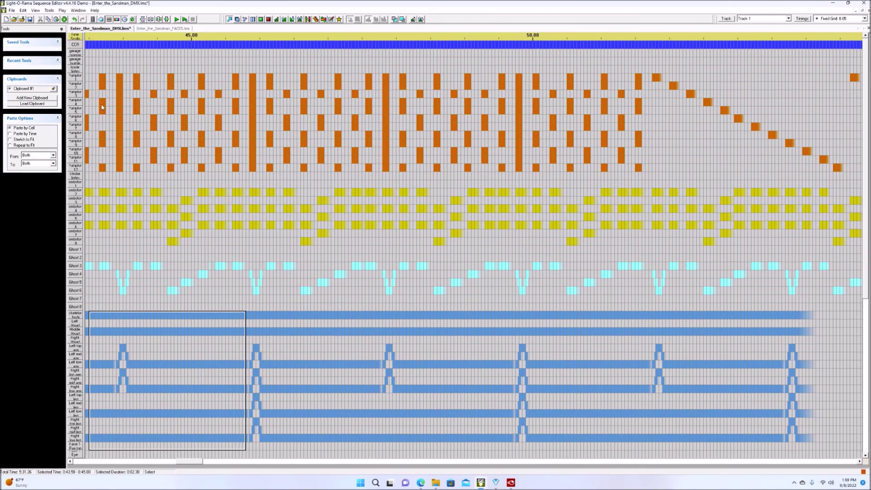
{"action": "left_click_drag", "start_coordinate": [86, 74], "coordinate": [244, 349]}
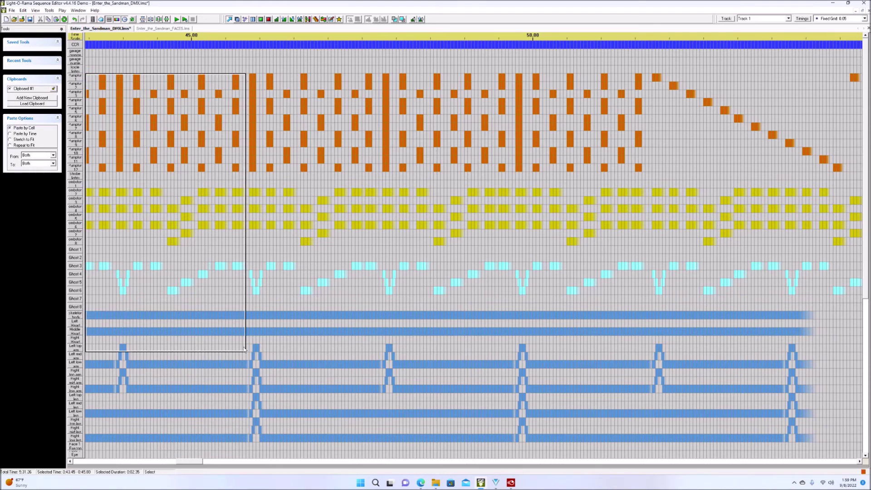
{"action": "scroll", "coordinate": [218, 305], "scroll_direction": "down", "scroll_amount": 9}
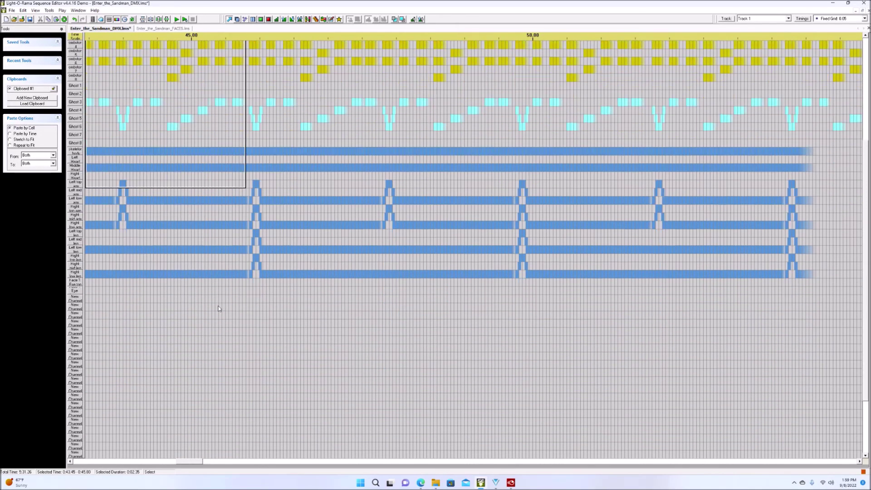
{"action": "scroll", "coordinate": [105, 264], "scroll_direction": "down", "scroll_amount": 1}
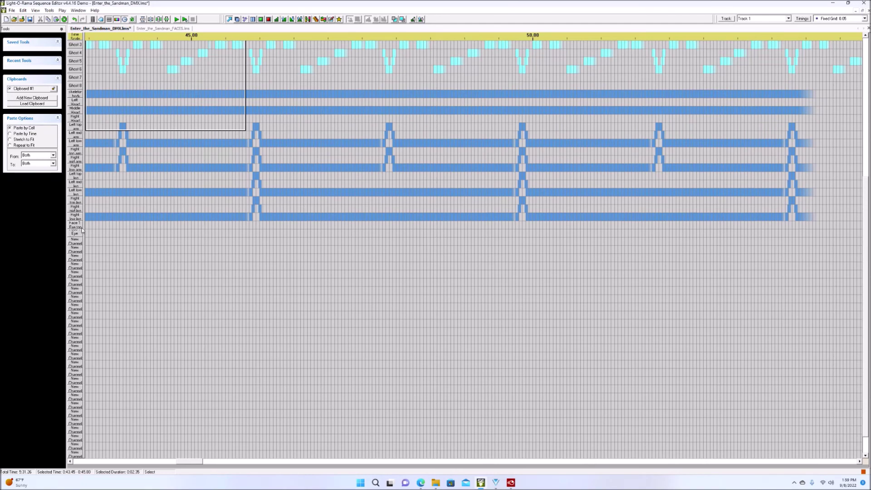
{"action": "left_click_drag", "start_coordinate": [126, 231], "coordinate": [107, 231]}
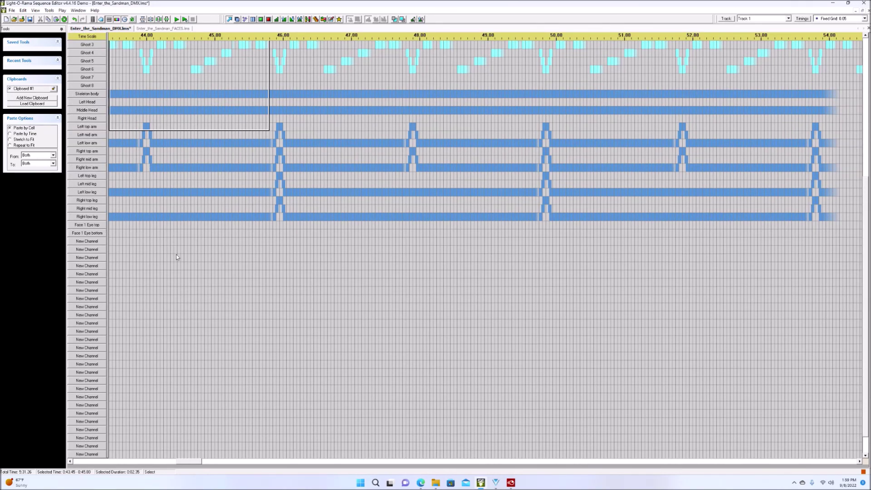
{"action": "scroll", "coordinate": [150, 274], "scroll_direction": "up", "scroll_amount": 8}
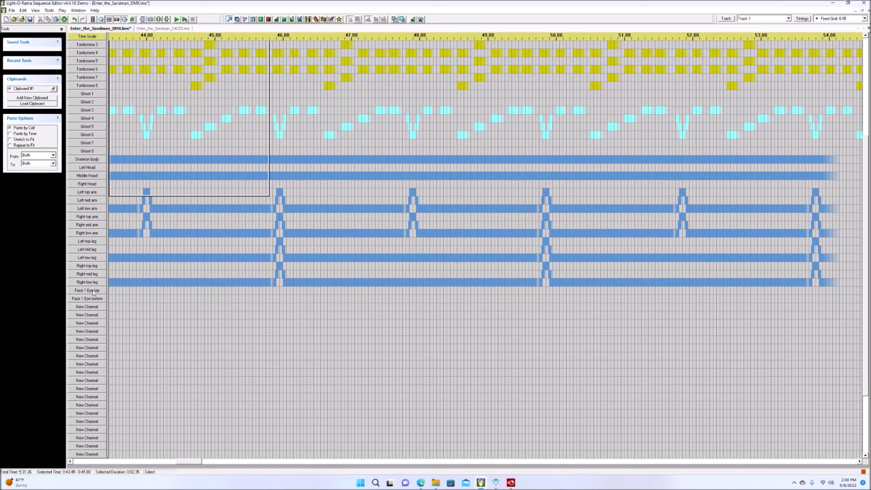
Inspect the Face 1 Eye top, Face 1 Eye bottom and a New Channel settings, cancelling each
{"action": "double_click", "coordinate": [88, 291]}
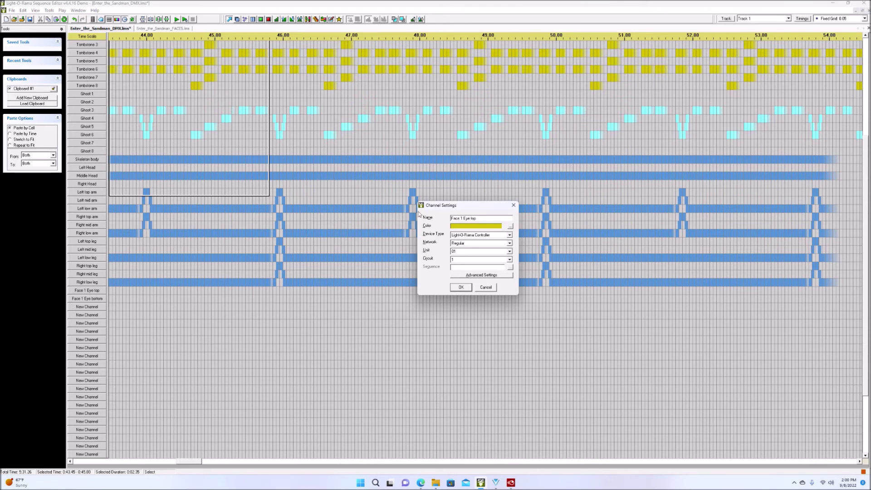
{"action": "left_click", "coordinate": [486, 288]}
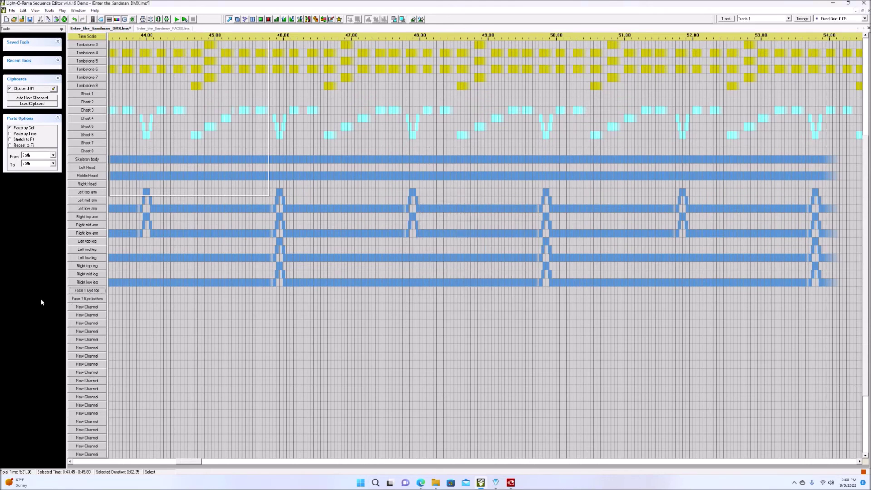
{"action": "right_click", "coordinate": [90, 291]}
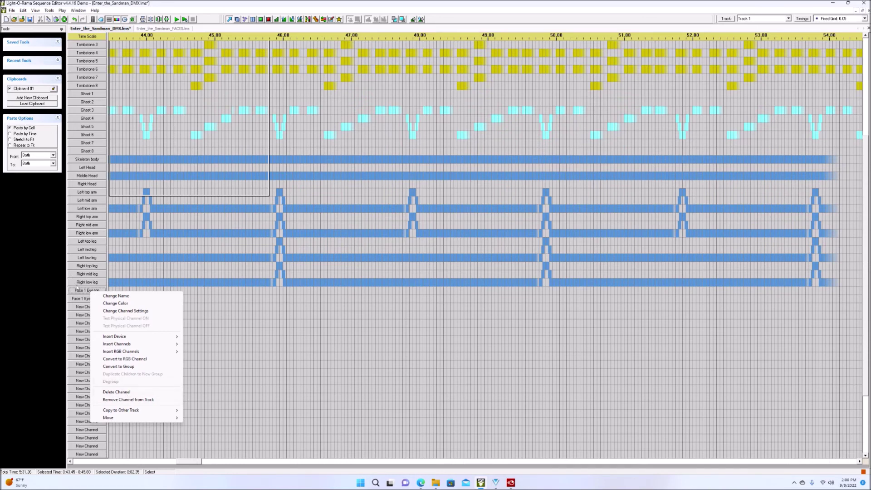
{"action": "double_click", "coordinate": [81, 299]}
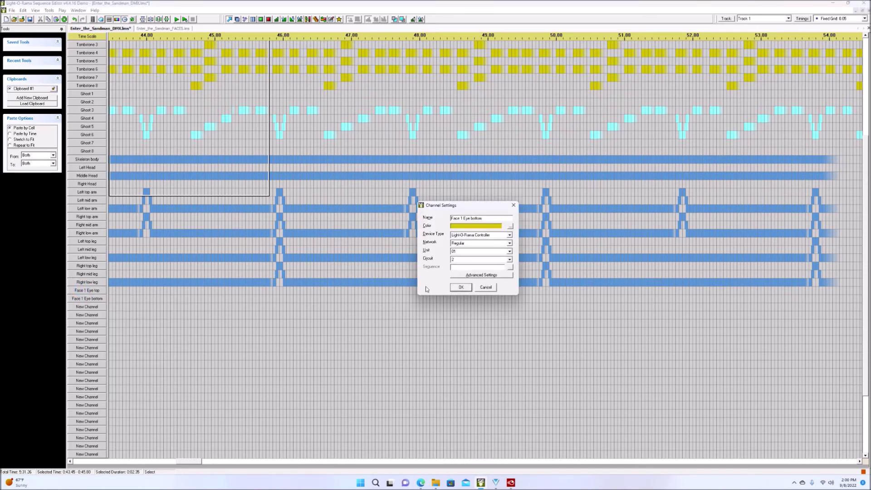
{"action": "left_click", "coordinate": [486, 288]}
{"action": "left_click", "coordinate": [92, 298]}
{"action": "mouse_move", "coordinate": [92, 298]}
{"action": "left_mouse_down"}
{"action": "mouse_move", "coordinate": [89, 58]}
{"action": "mouse_move", "coordinate": [90, 303]}
{"action": "left_mouse_up"}
{"action": "double_click", "coordinate": [93, 299]}
{"action": "left_click", "coordinate": [486, 287]}
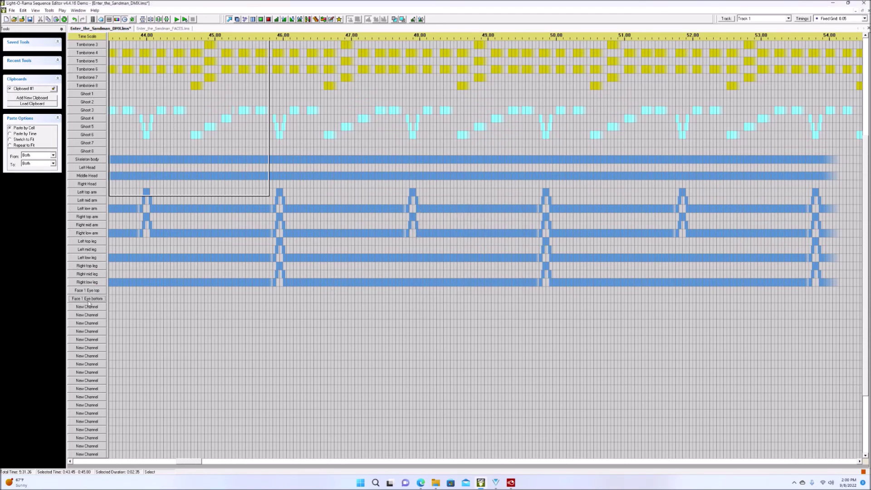
{"action": "double_click", "coordinate": [88, 372]}
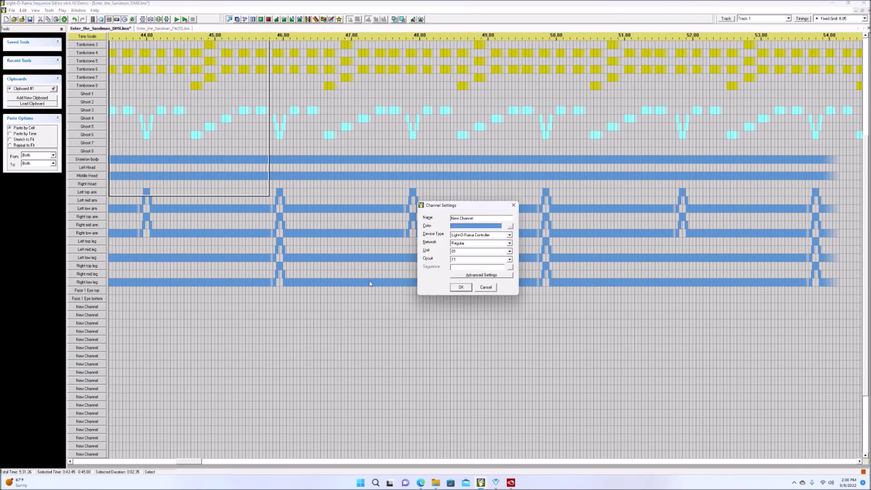
{"action": "left_click", "coordinate": [478, 284]}
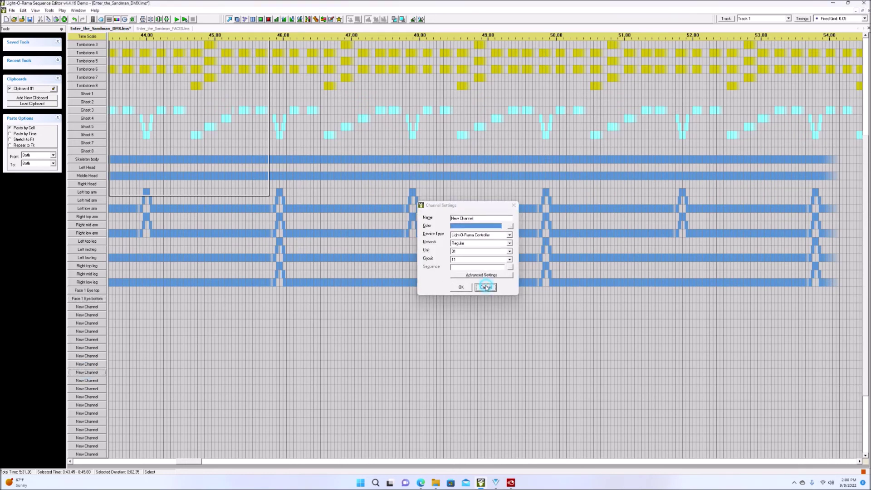
Try moving Face 1 Eye top, then check the first New Channel's name without changes
{"action": "left_click", "coordinate": [92, 292]}
{"action": "mouse_move", "coordinate": [91, 293]}
{"action": "left_mouse_down"}
{"action": "mouse_move", "coordinate": [77, 131]}
{"action": "mouse_move", "coordinate": [93, 36]}
{"action": "mouse_move", "coordinate": [101, 352]}
{"action": "mouse_move", "coordinate": [91, 294]}
{"action": "left_mouse_up"}
{"action": "double_click", "coordinate": [92, 293]}
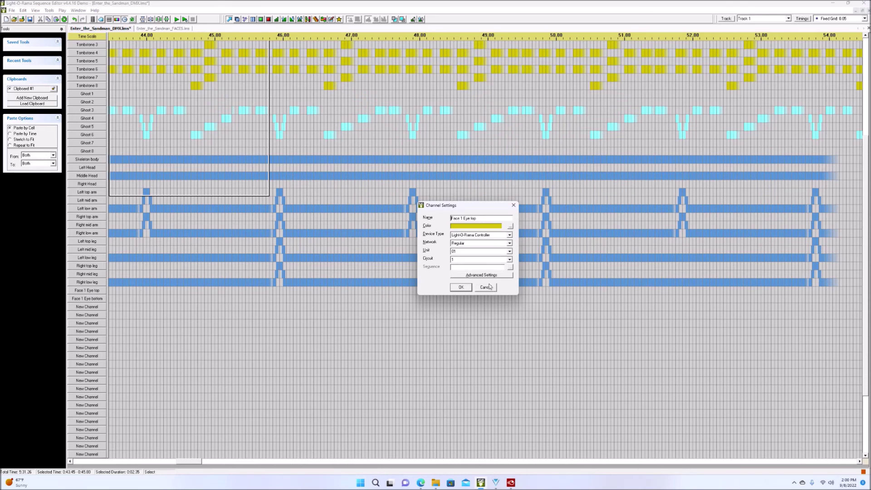
{"action": "left_click", "coordinate": [486, 287]}
{"action": "left_click", "coordinate": [89, 307]}
{"action": "double_click", "coordinate": [89, 308]}
{"action": "double_click", "coordinate": [474, 220]}
{"action": "left_click", "coordinate": [485, 287]}
Open Tools > Channel Configuration, review the Face 1 rows, and discard without saving changes
{"action": "left_click", "coordinate": [50, 10]}
{"action": "left_click", "coordinate": [65, 203]}
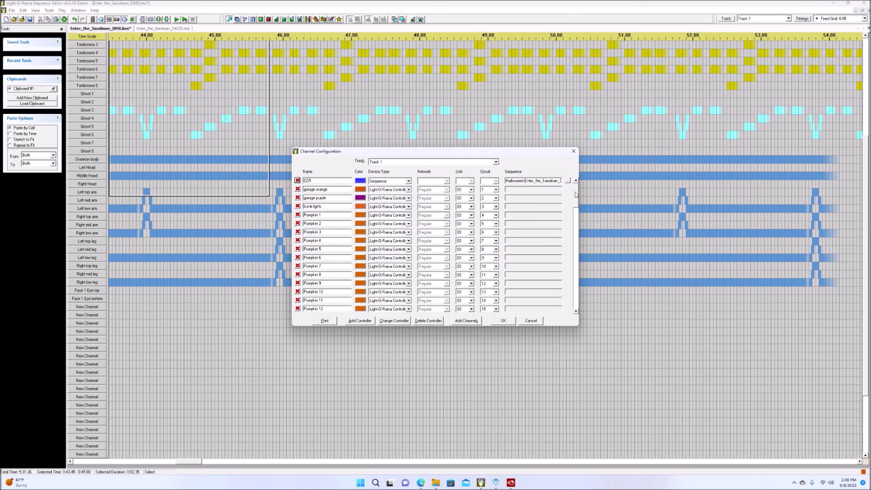
{"action": "left_click_drag", "start_coordinate": [575, 195], "coordinate": [569, 270]}
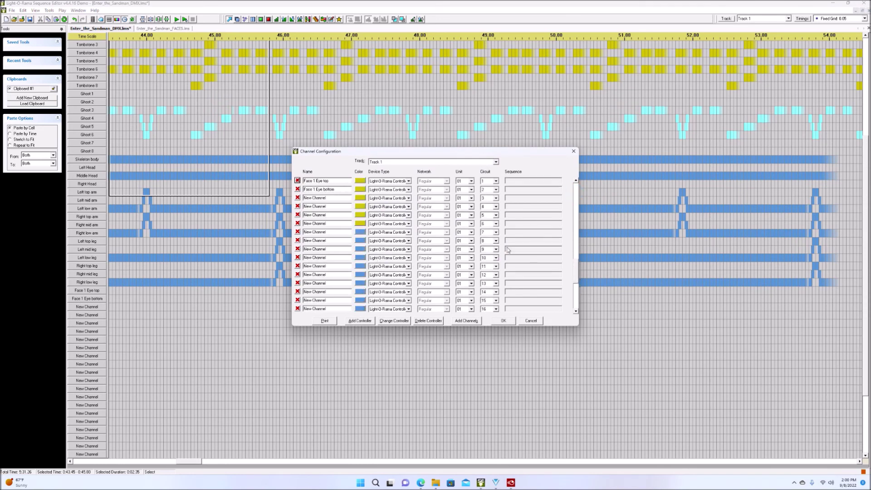
{"action": "left_click", "coordinate": [530, 322]}
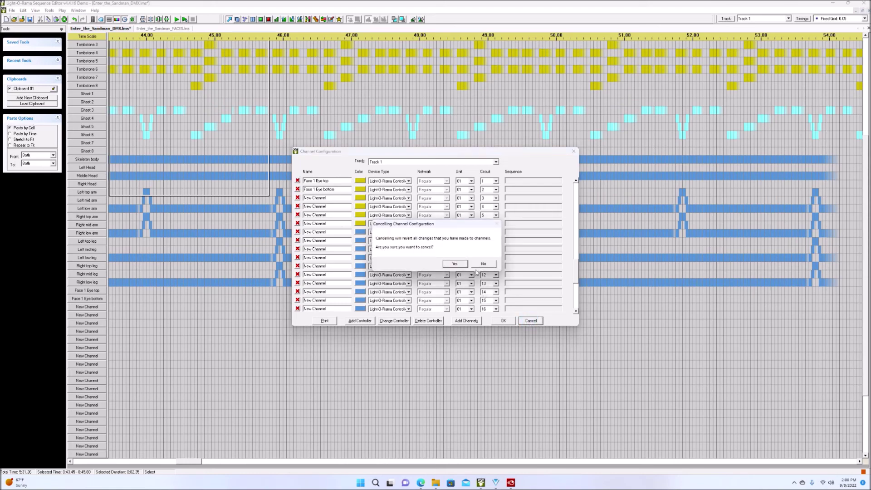
{"action": "left_click", "coordinate": [451, 262]}
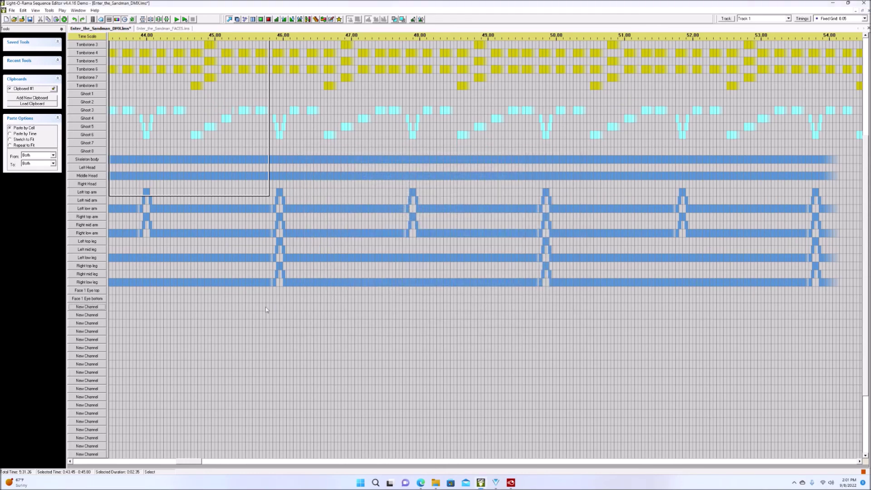
Check the Enter_the_Sandman_FACES sequence, then return to the Enter_the_Sandman_DMX grid
{"action": "left_click", "coordinate": [163, 29]}
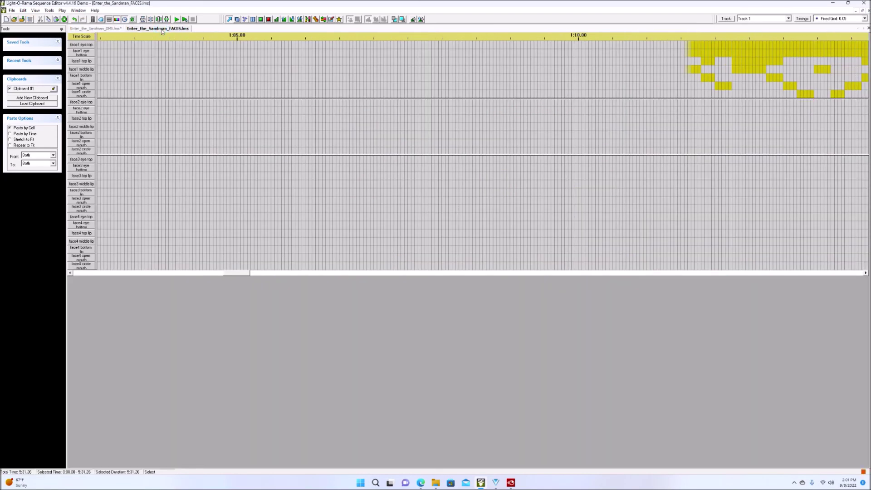
{"action": "left_click", "coordinate": [84, 28]}
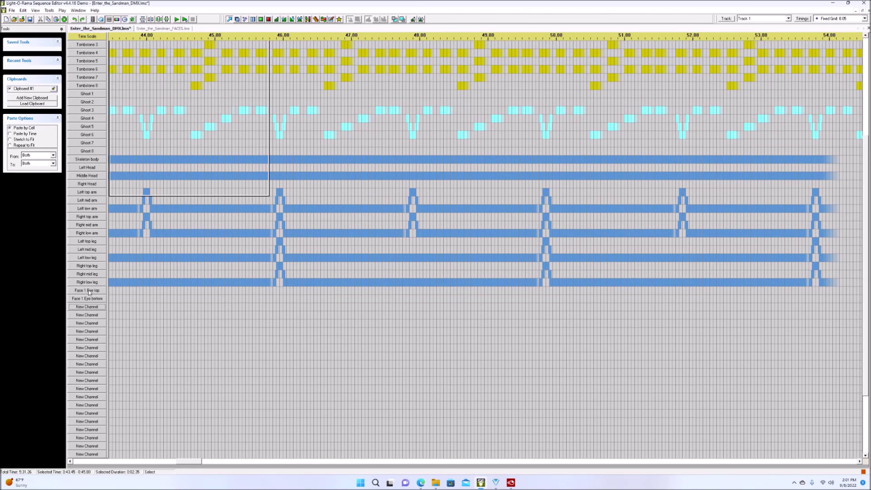
{"action": "mouse_move", "coordinate": [90, 292]}
{"action": "left_click", "coordinate": [16, 11]}
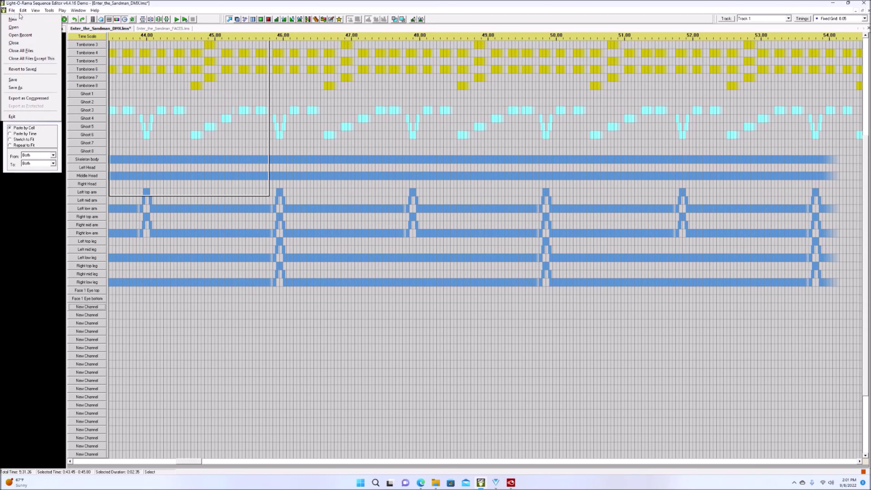
{"action": "left_click", "coordinate": [24, 11]}
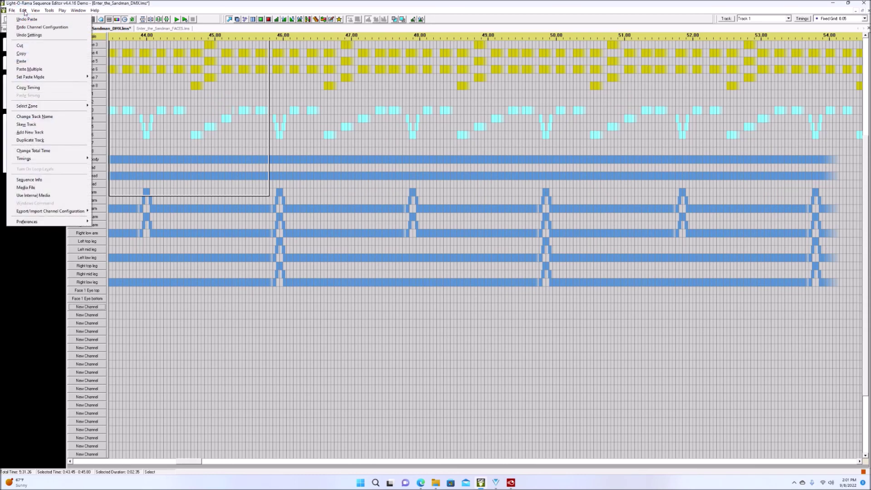
{"action": "mouse_move", "coordinate": [50, 212]}
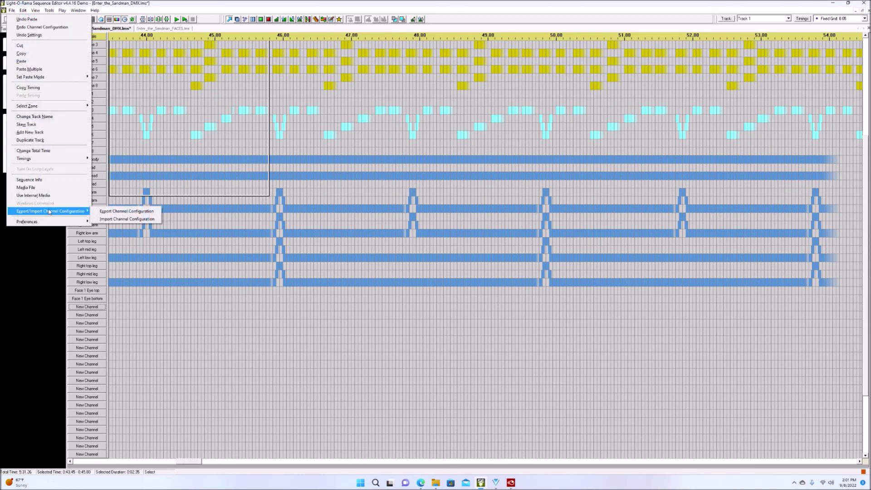
{"action": "left_click", "coordinate": [128, 212]}
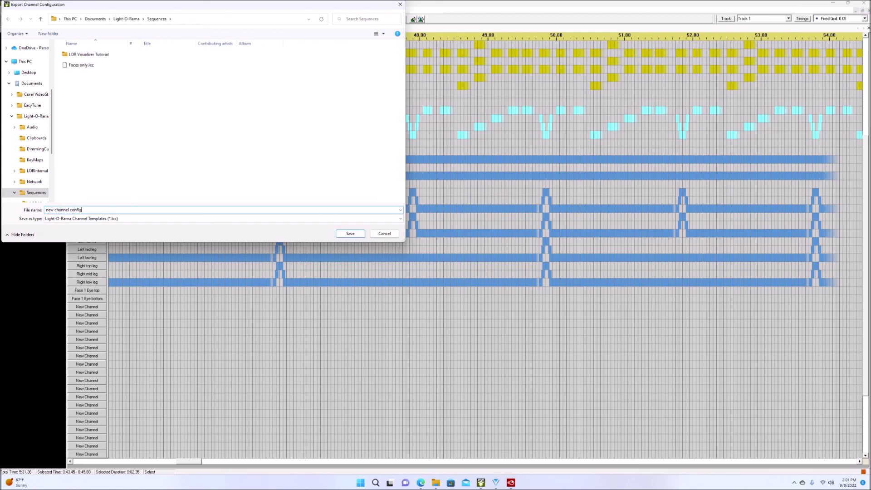
{"action": "key", "text": "Return"}
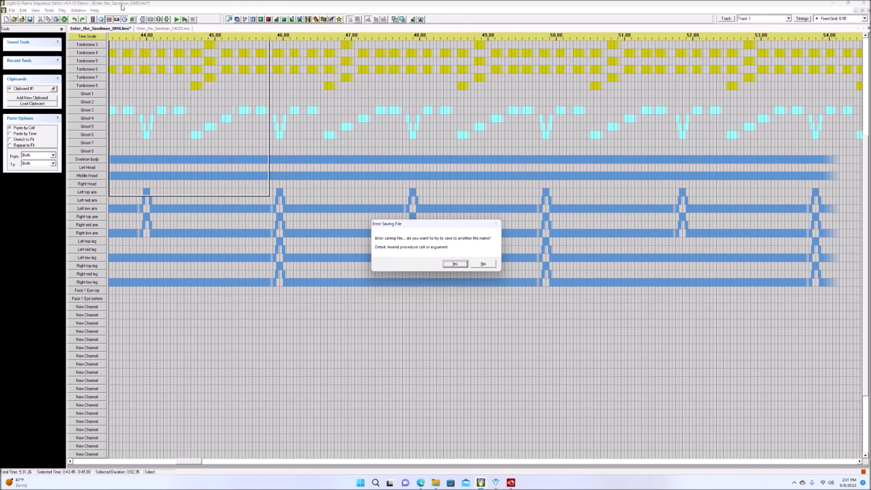
{"action": "left_click", "coordinate": [482, 265]}
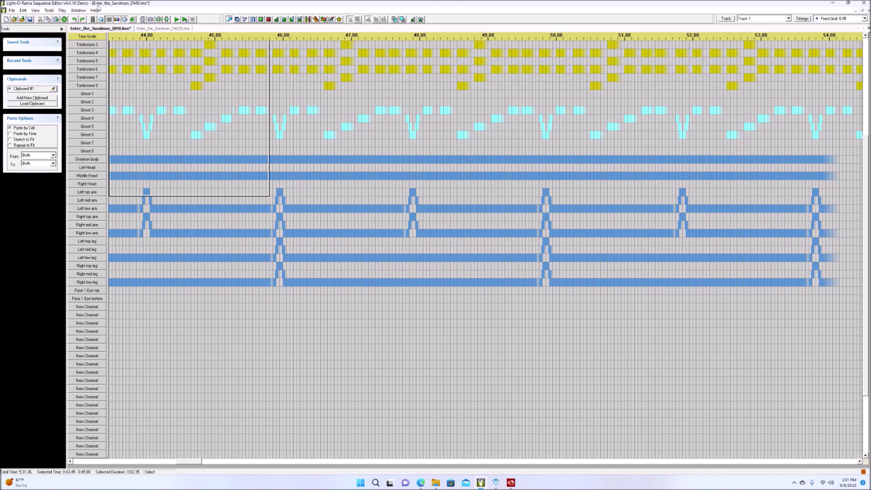
{"action": "left_click", "coordinate": [23, 10]}
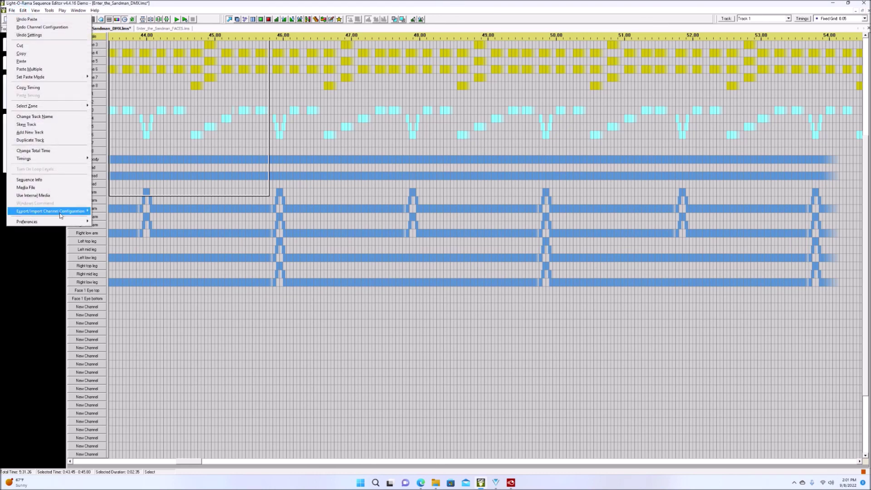
{"action": "mouse_move", "coordinate": [81, 212]}
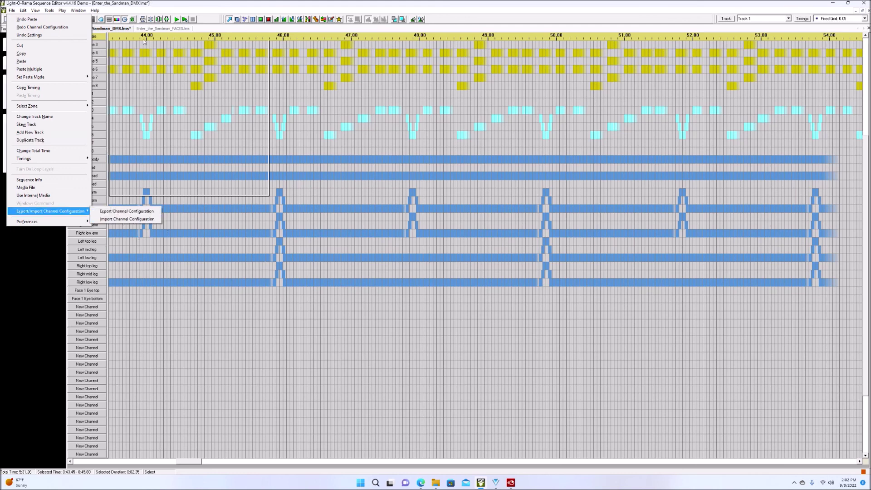
{"action": "left_click", "coordinate": [172, 4]}
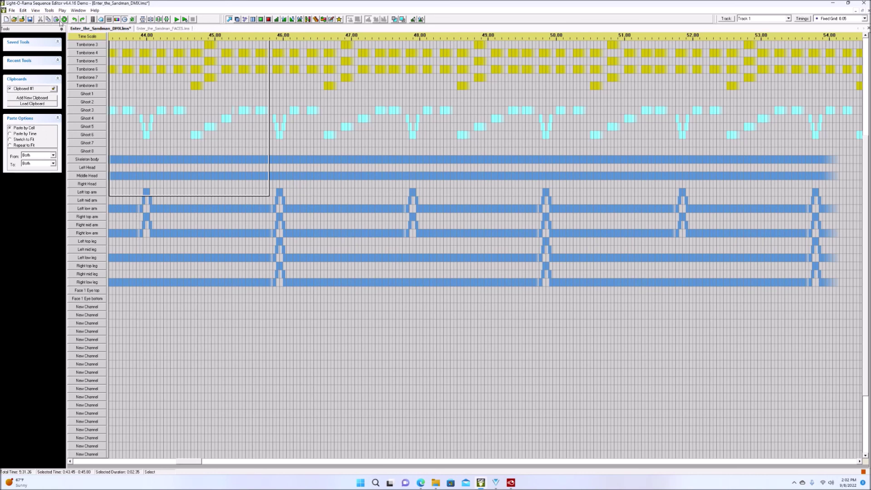
{"action": "left_click", "coordinate": [178, 28]}
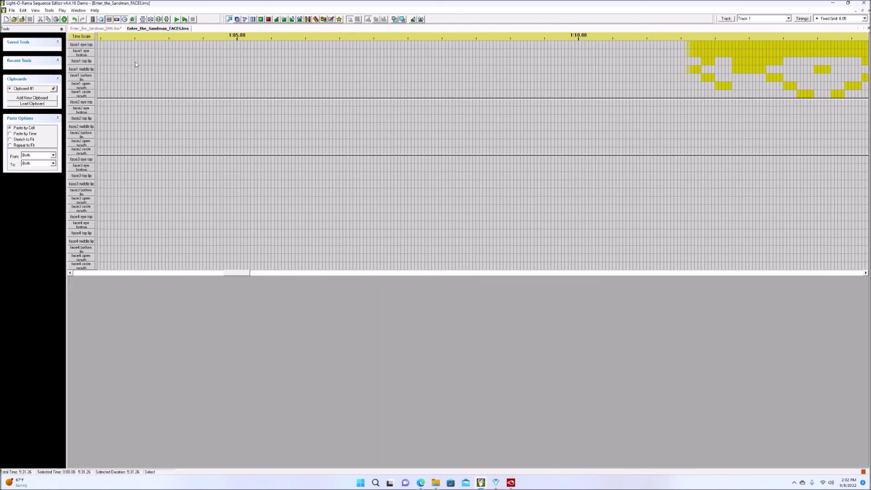
{"action": "left_click", "coordinate": [93, 29]}
{"action": "left_click", "coordinate": [165, 29]}
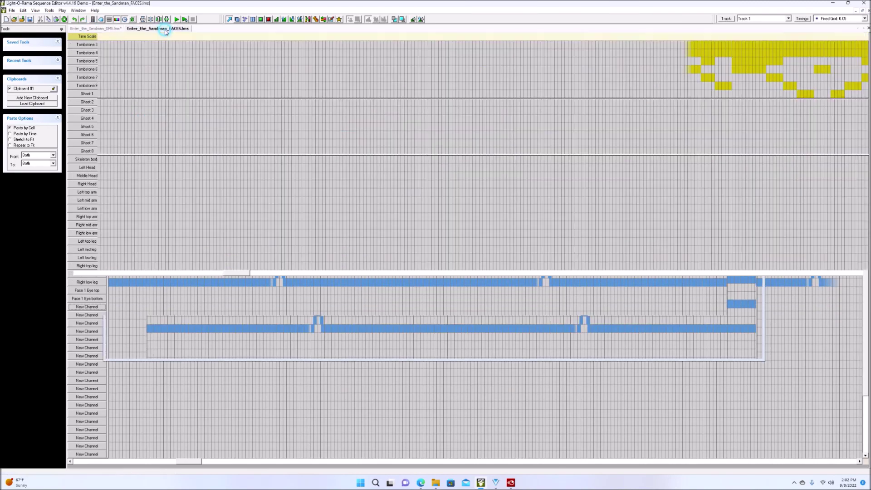
{"action": "left_click", "coordinate": [102, 29]}
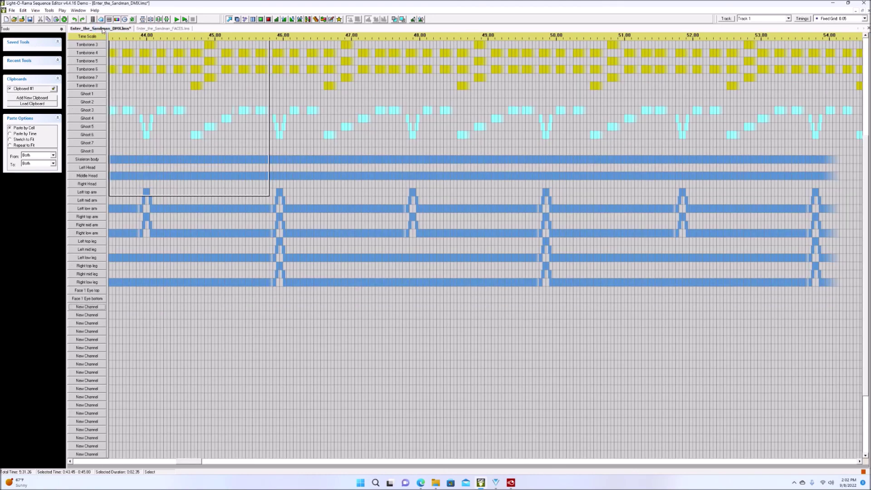